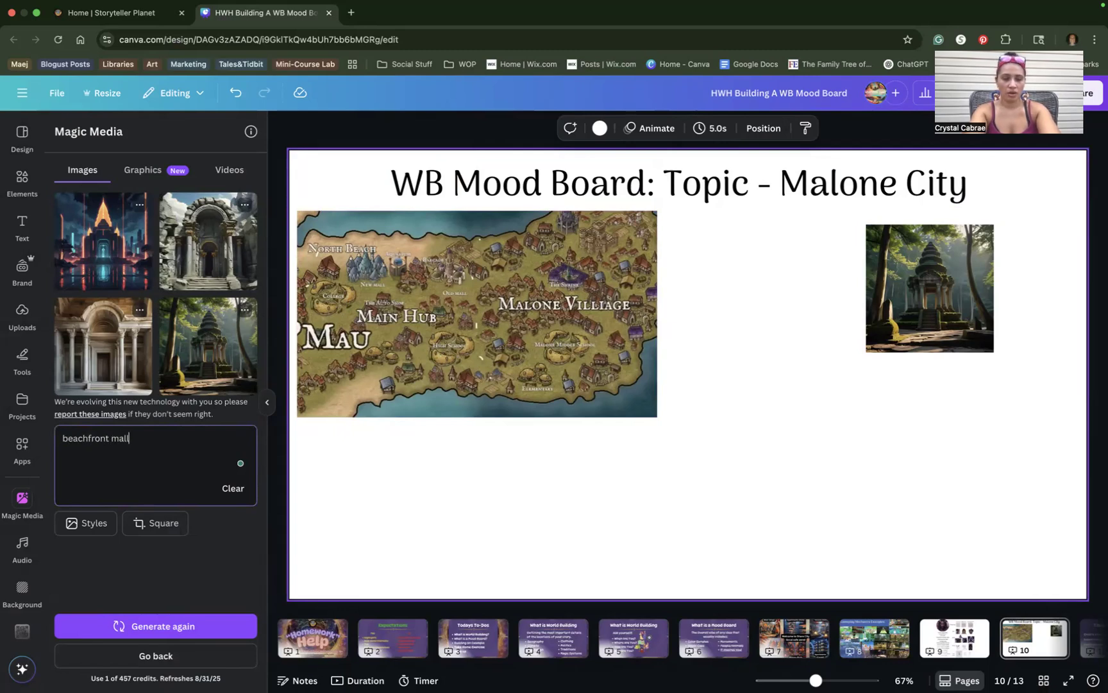
Generate beachfront mall images; place a small palm-lined street beside the title, indoor mall beneath.
{"action": "key", "text": "Return"}
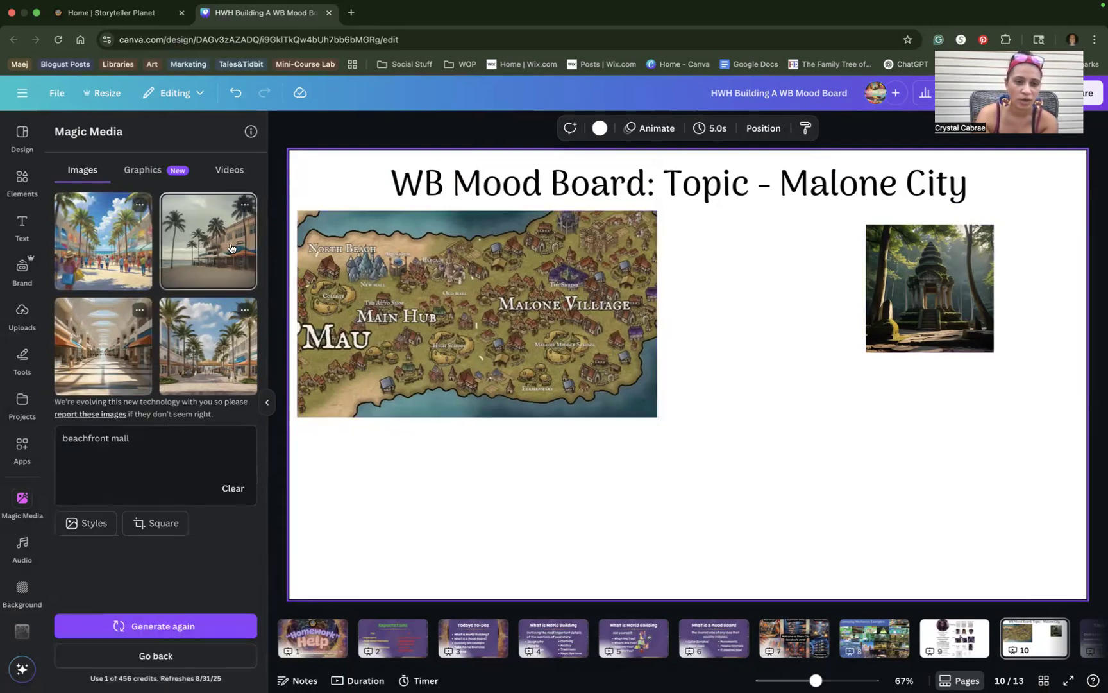
{"action": "left_click", "coordinate": [218, 343]}
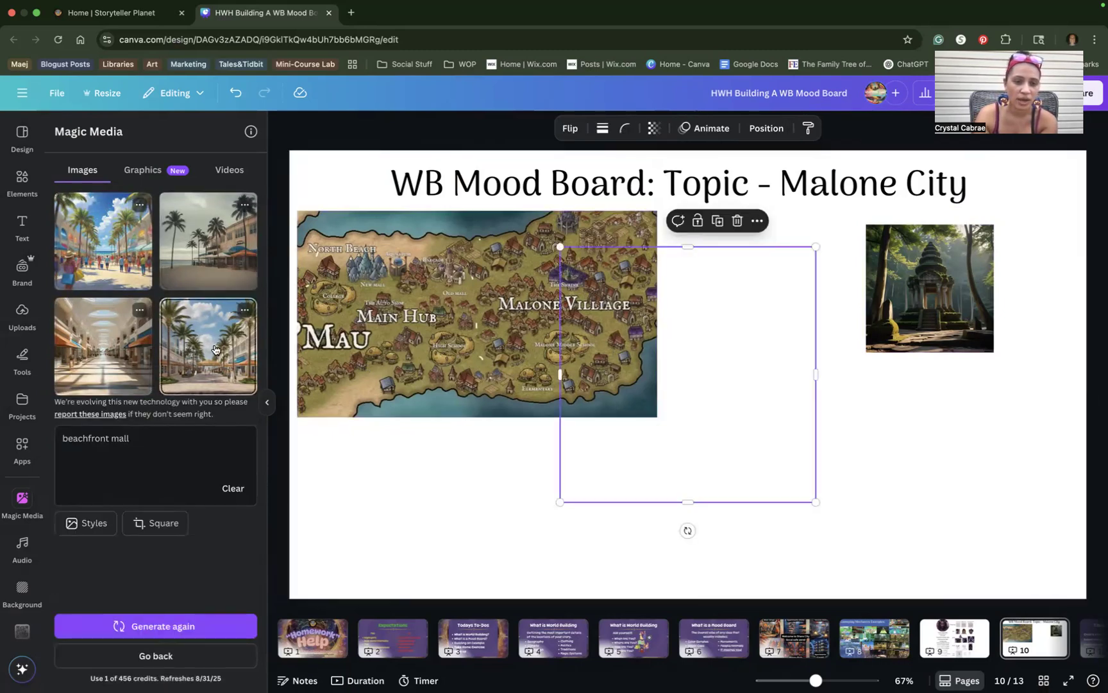
{"action": "left_click", "coordinate": [118, 348]}
{"action": "left_click_drag", "start_coordinate": [725, 354], "coordinate": [910, 355]}
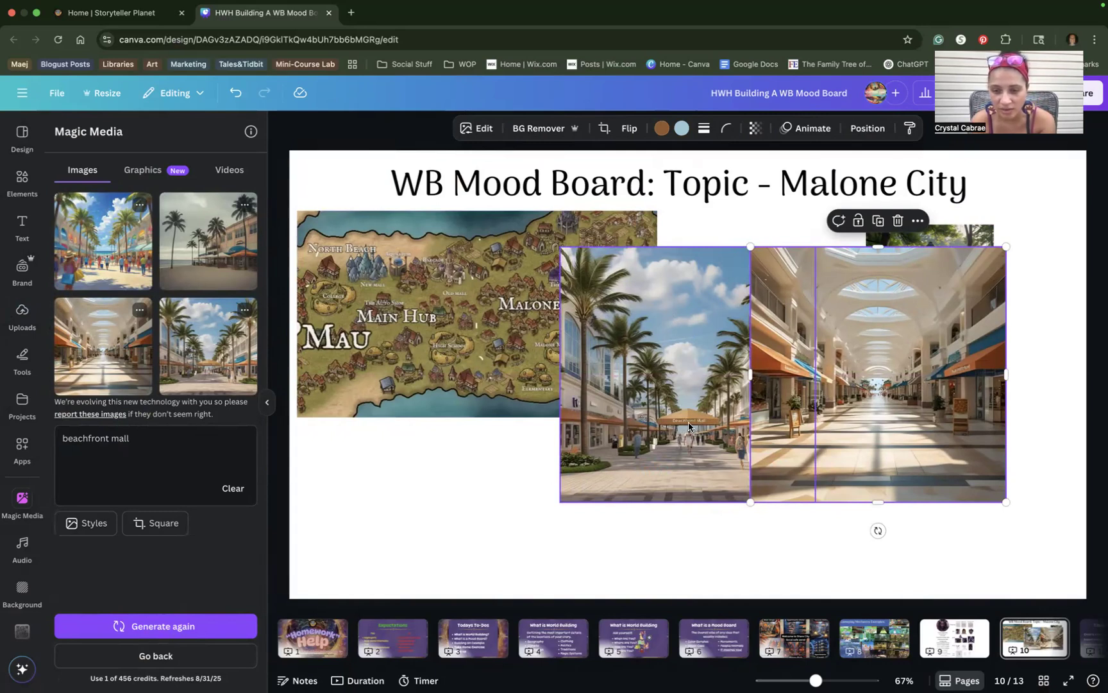
{"action": "left_click", "coordinate": [689, 426]}
{"action": "left_click_drag", "start_coordinate": [559, 245], "coordinate": [687, 372]}
{"action": "left_click_drag", "start_coordinate": [698, 417], "coordinate": [677, 240]}
{"action": "left_click_drag", "start_coordinate": [848, 379], "coordinate": [755, 462]}
{"action": "left_click_drag", "start_coordinate": [910, 583], "coordinate": [761, 486]}
{"action": "left_click_drag", "start_coordinate": [737, 434], "coordinate": [750, 433]}
Add the crowded beach shopping image, shrink it, and set it beside the mall images.
{"action": "left_click", "coordinate": [102, 240]}
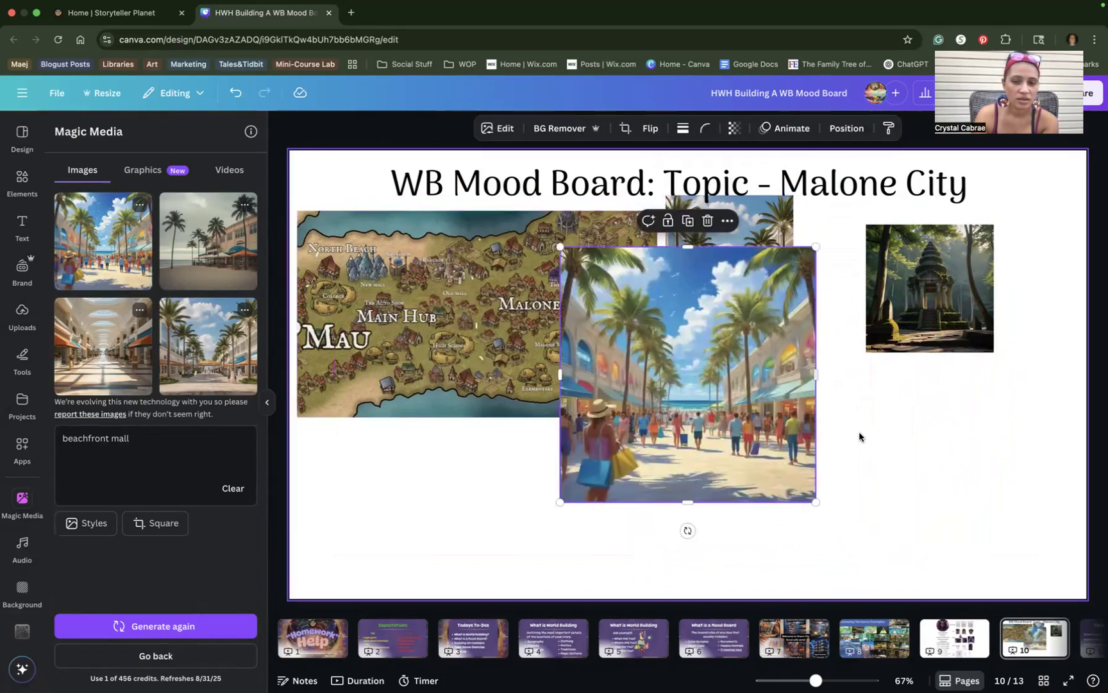
{"action": "left_click", "coordinate": [151, 625]}
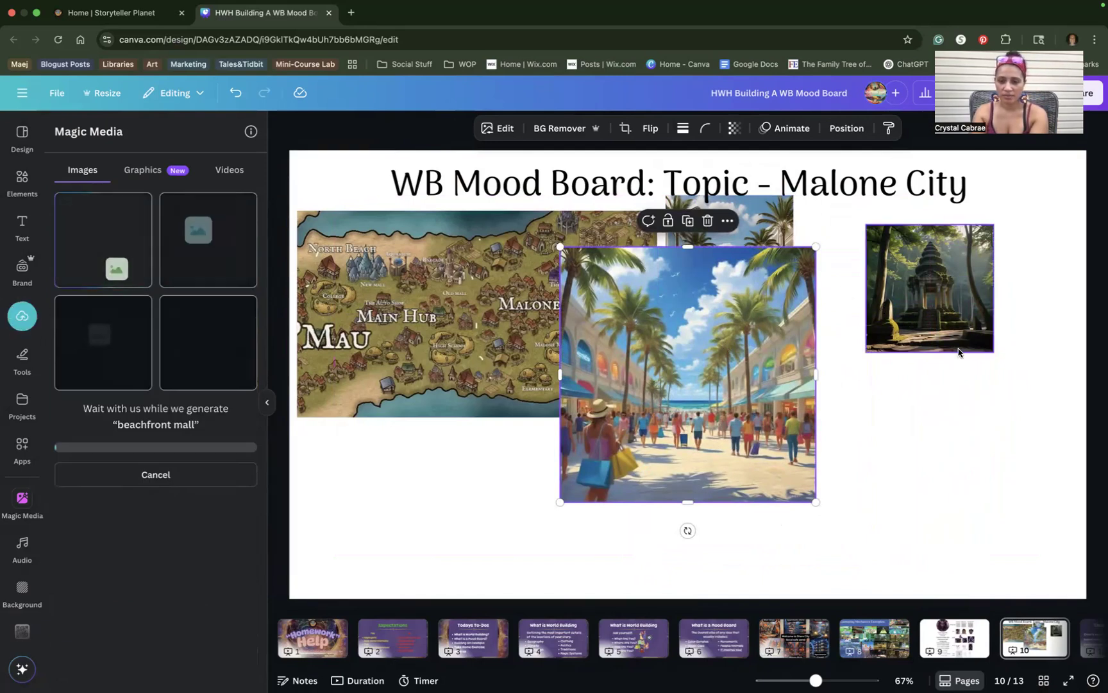
{"action": "left_click_drag", "start_coordinate": [724, 365], "coordinate": [966, 366]}
{"action": "mouse_move", "coordinate": [760, 343]}
{"action": "left_mouse_down"}
{"action": "mouse_move", "coordinate": [766, 356]}
{"action": "mouse_move", "coordinate": [750, 375]}
{"action": "mouse_move", "coordinate": [759, 342]}
{"action": "left_mouse_up"}
{"action": "left_click", "coordinate": [890, 305]}
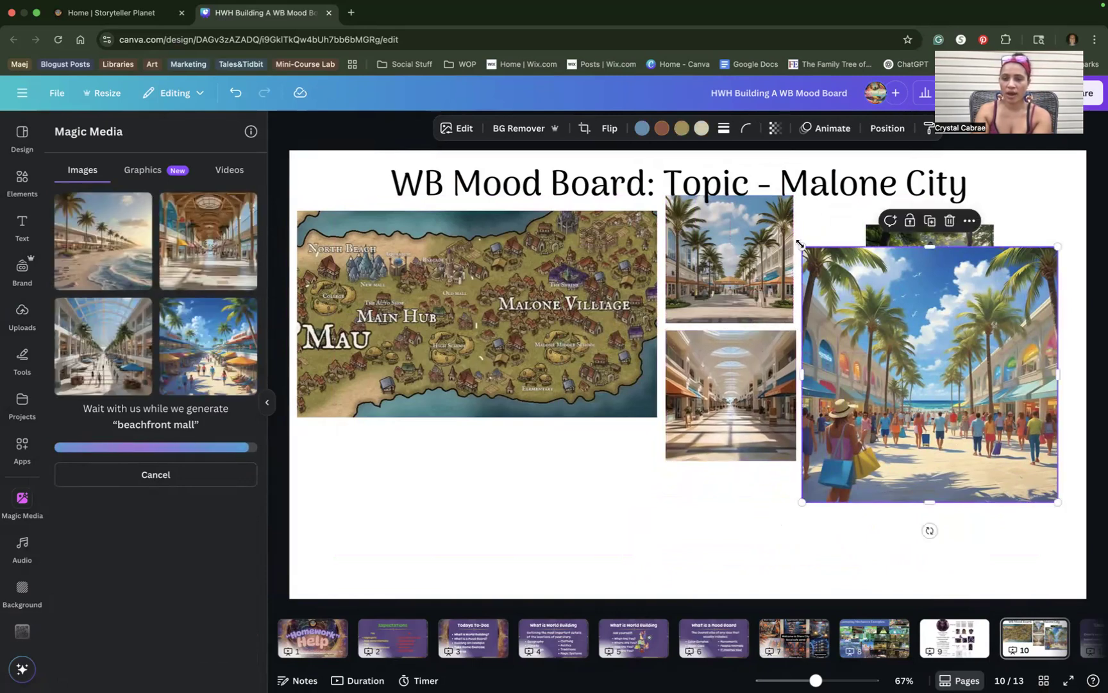
{"action": "left_click_drag", "start_coordinate": [864, 320], "coordinate": [935, 378]}
{"action": "left_click_drag", "start_coordinate": [997, 431], "coordinate": [863, 424]}
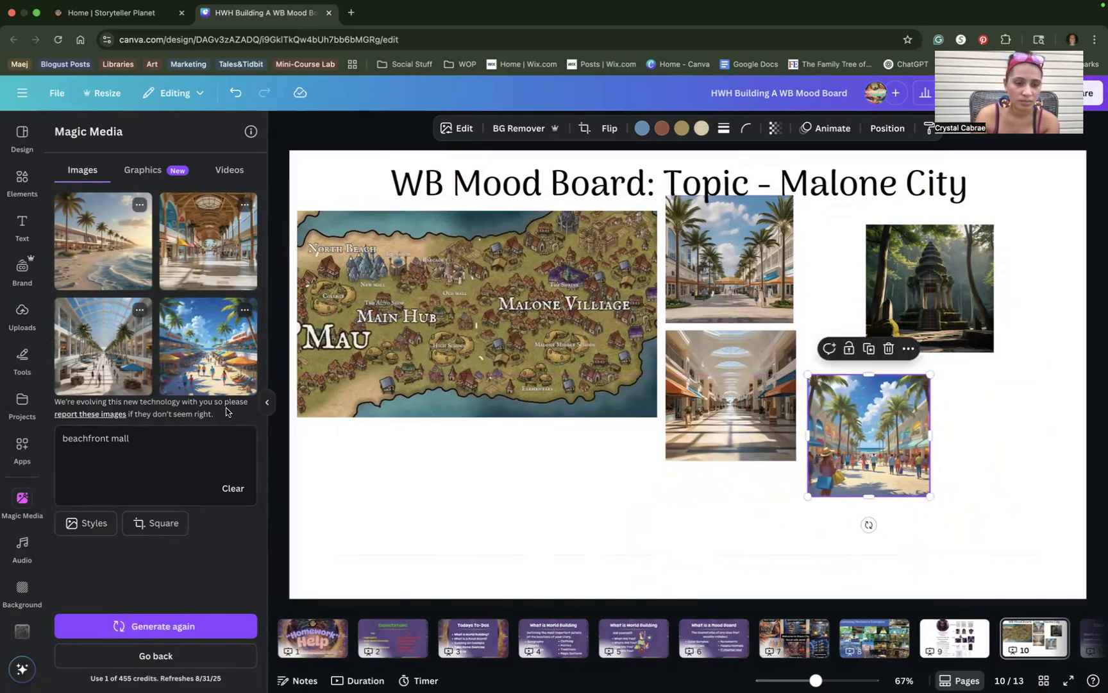
Add beach market, seaside mall and 326×326 glass-roof mall images around the map; start a 'miami' prompt.
{"action": "left_click", "coordinate": [210, 359]}
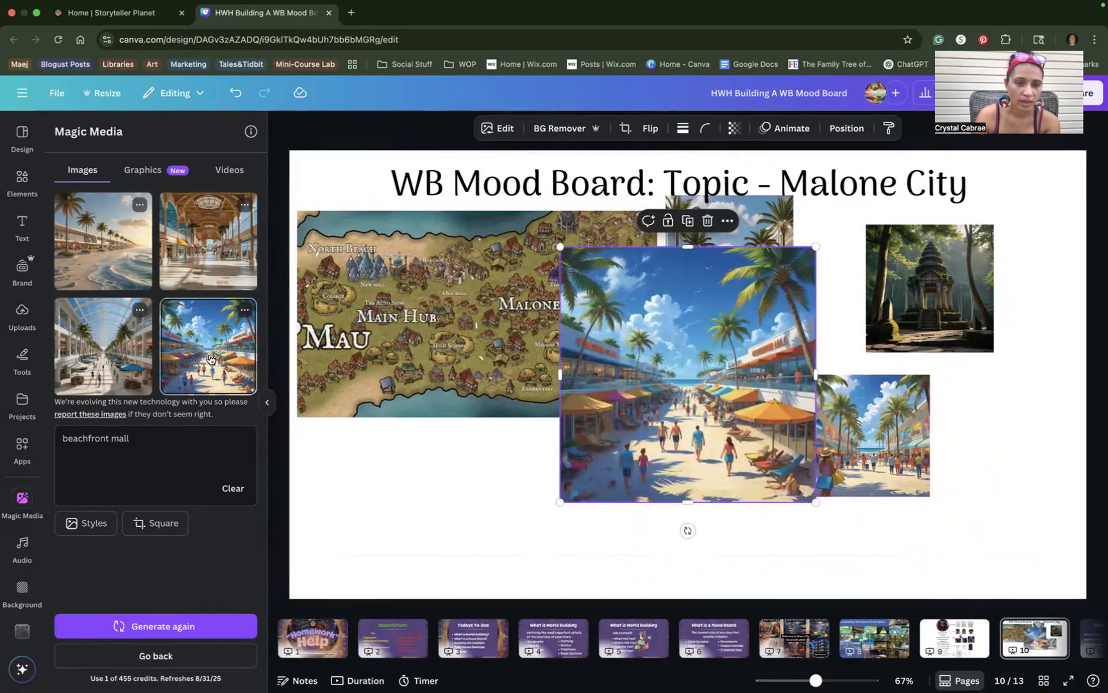
{"action": "left_click", "coordinate": [112, 235]}
{"action": "left_click", "coordinate": [102, 347]}
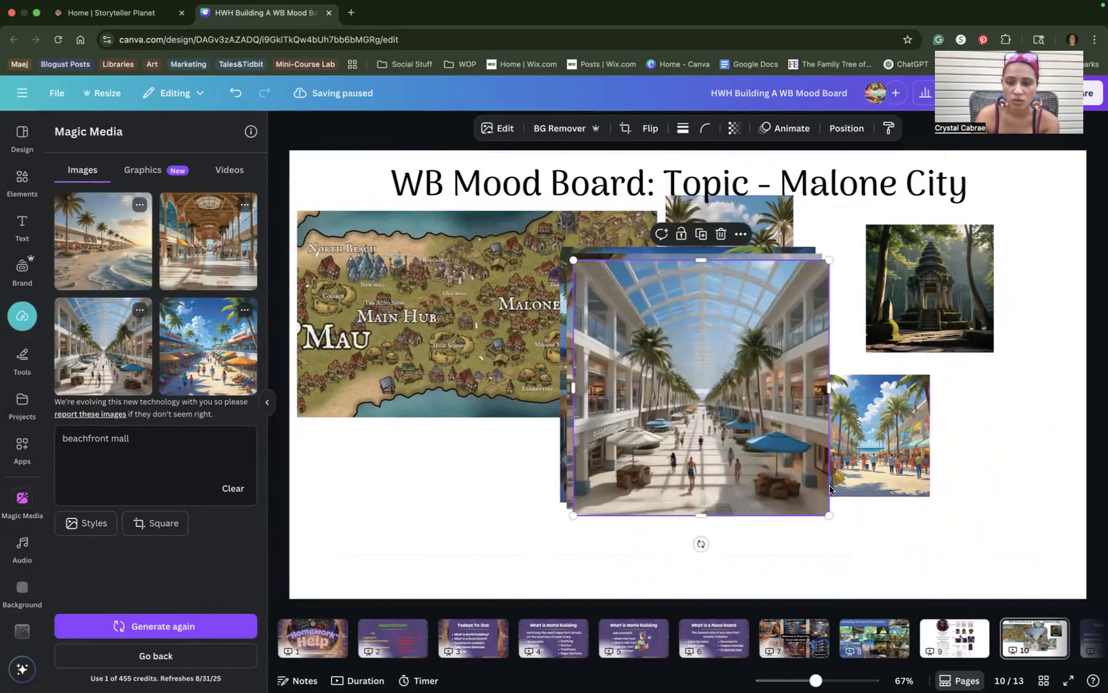
{"action": "left_click_drag", "start_coordinate": [748, 474], "coordinate": [681, 358]}
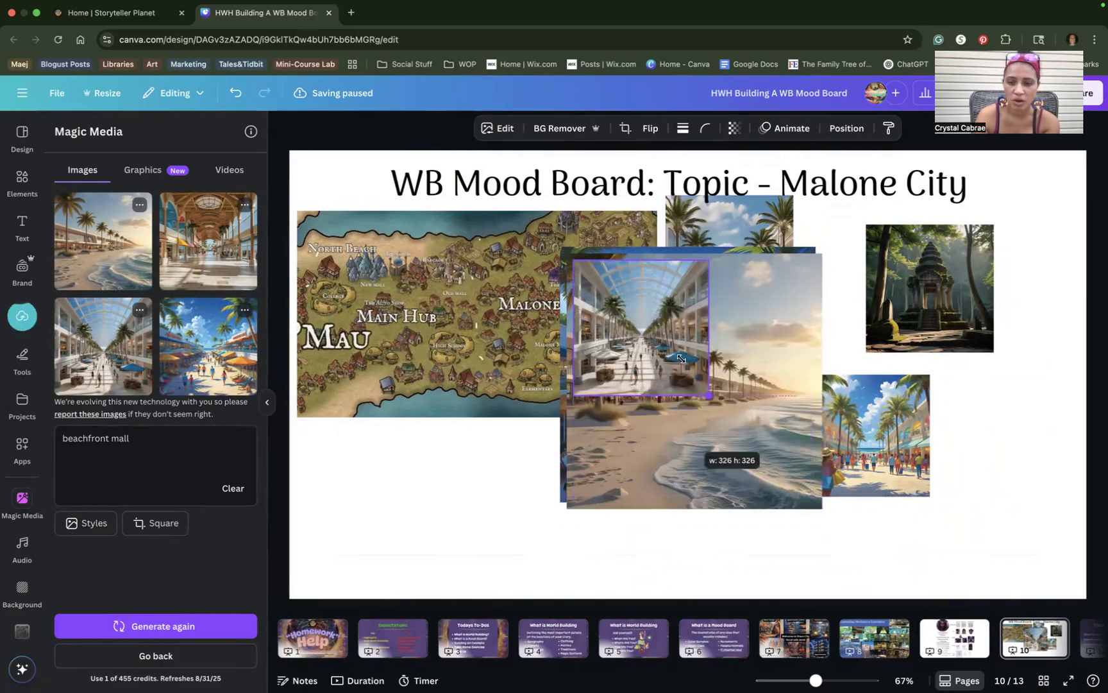
{"action": "left_click_drag", "start_coordinate": [539, 472], "coordinate": [377, 489]}
{"action": "left_click_drag", "start_coordinate": [710, 387], "coordinate": [968, 398]}
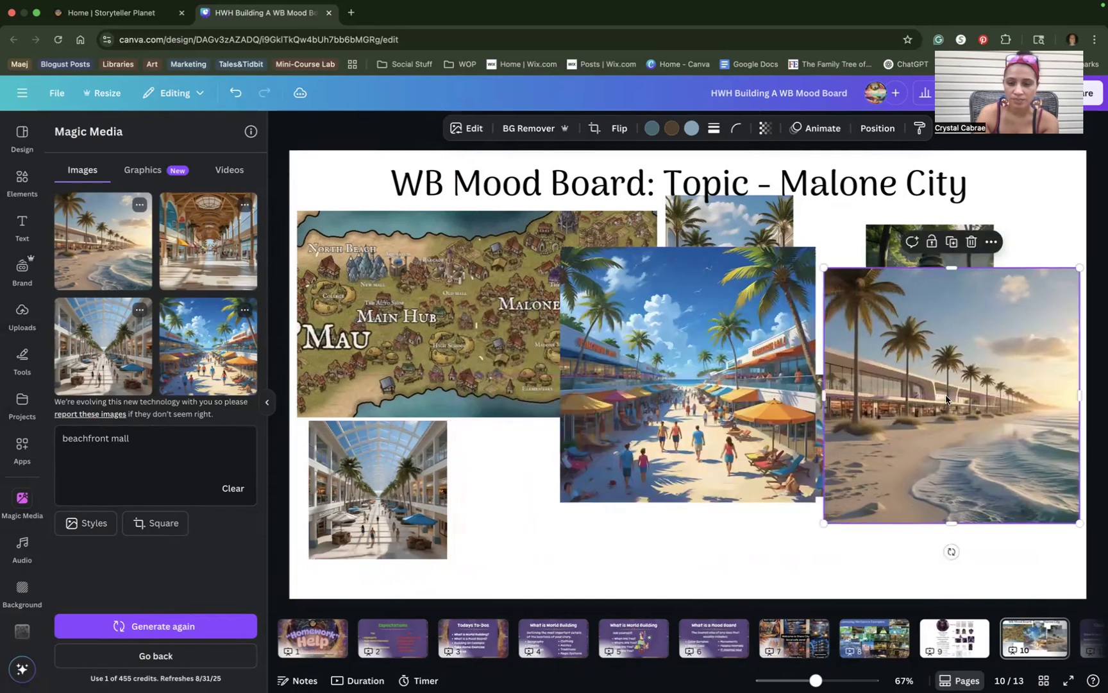
{"action": "left_click", "coordinate": [736, 387]}
{"action": "left_click_drag", "start_coordinate": [735, 386], "coordinate": [691, 474]}
{"action": "left_click_drag", "start_coordinate": [773, 330], "coordinate": [638, 469]}
{"action": "left_click_drag", "start_coordinate": [584, 534], "coordinate": [612, 485]}
{"action": "left_click_drag", "start_coordinate": [935, 321], "coordinate": [933, 276]}
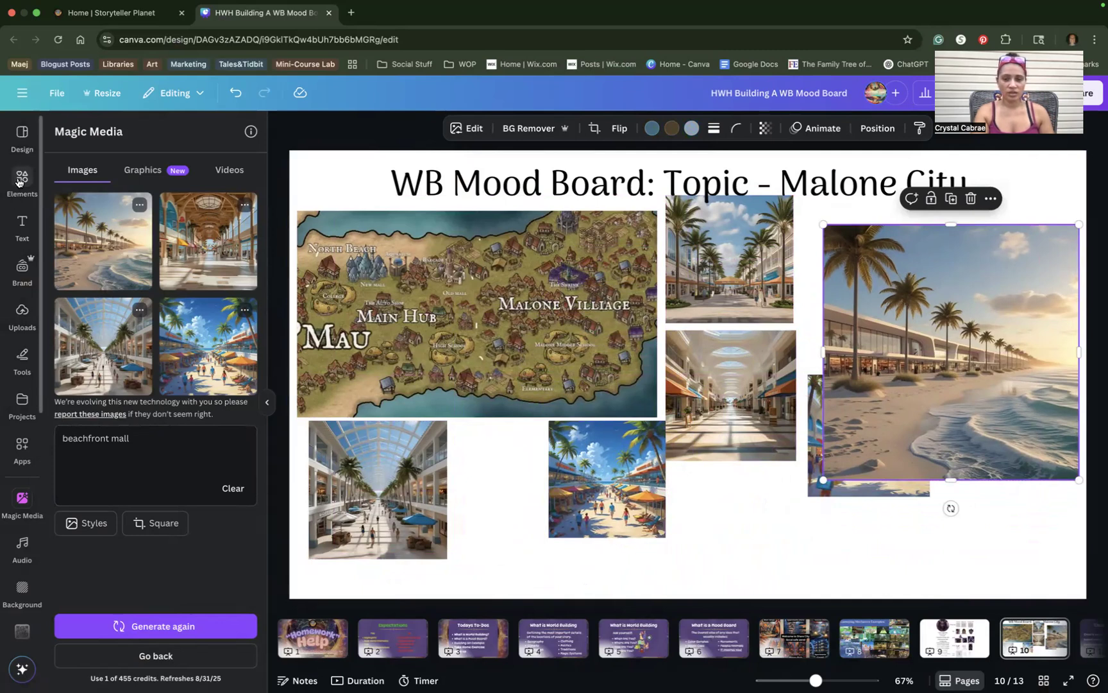
{"action": "left_click_drag", "start_coordinate": [138, 438], "coordinate": [40, 442]}
{"action": "type", "text": "miami color pallet"}
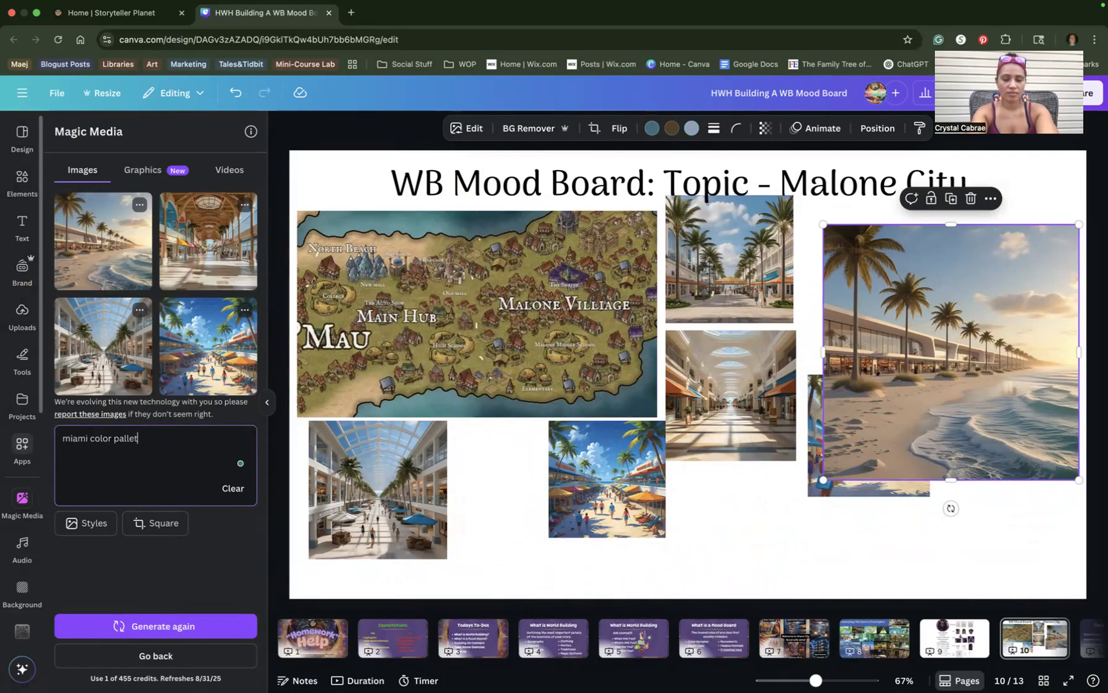
Generate 'miami color pallet' images; place a shrunk sunset palm beach lower right, neon skyline lower left.
{"action": "key", "text": "Return"}
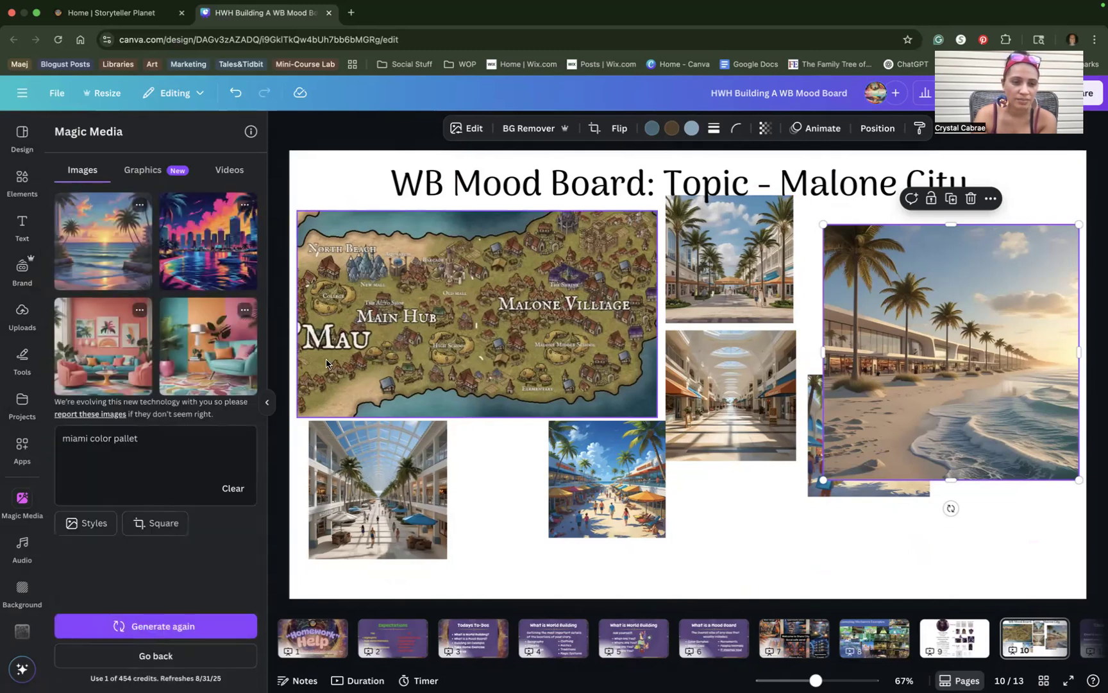
{"action": "left_click", "coordinate": [102, 241]}
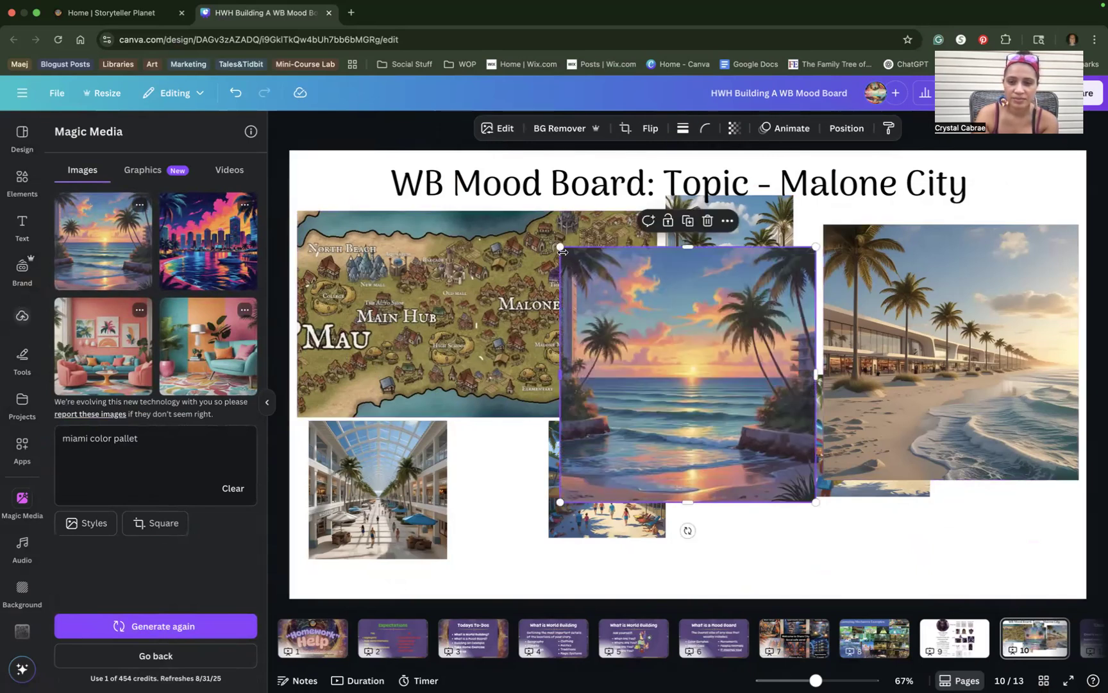
{"action": "left_click_drag", "start_coordinate": [669, 354], "coordinate": [666, 353]}
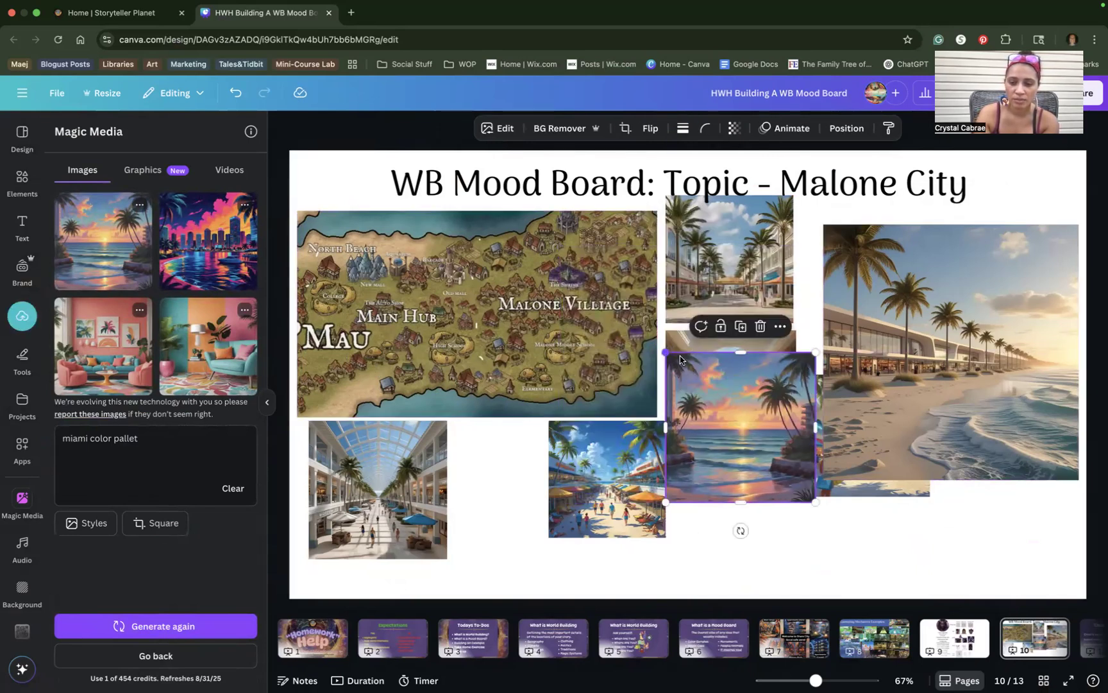
{"action": "left_click_drag", "start_coordinate": [788, 412], "coordinate": [973, 463]}
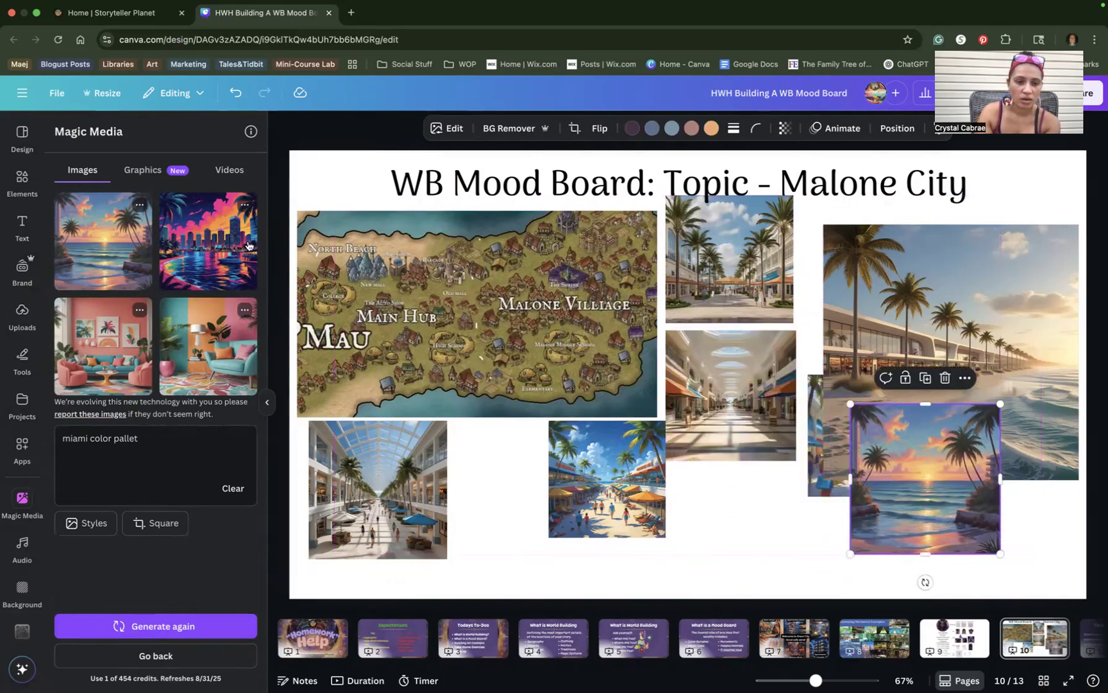
{"action": "left_click", "coordinate": [232, 242]}
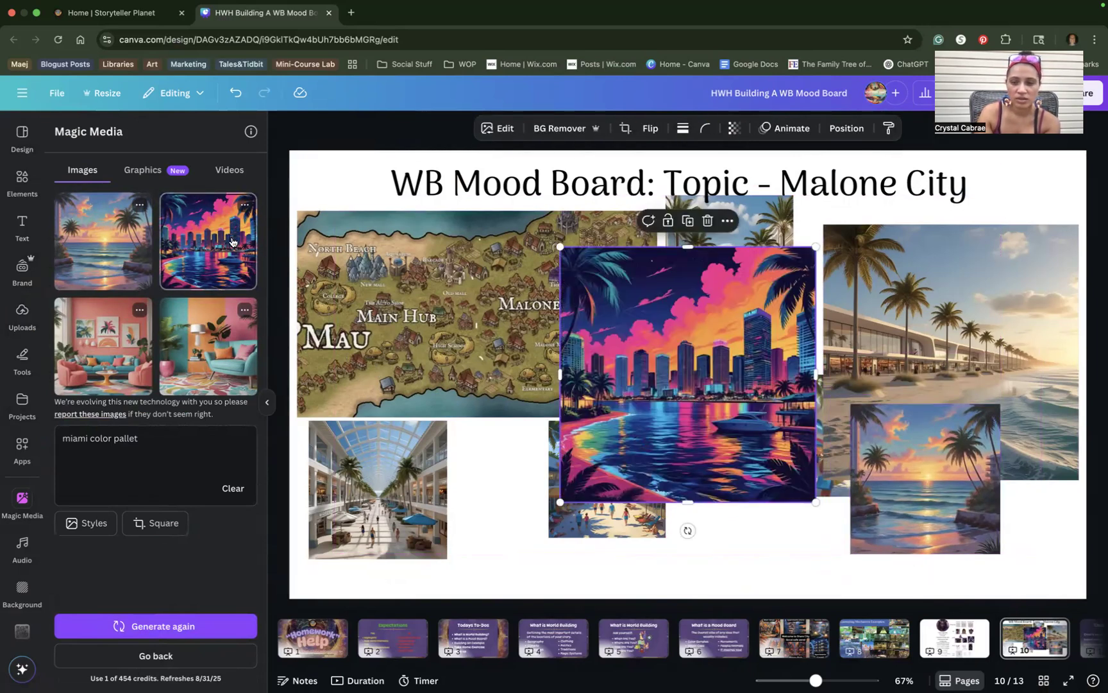
{"action": "left_click_drag", "start_coordinate": [796, 259], "coordinate": [647, 408]}
{"action": "left_click_drag", "start_coordinate": [562, 424], "coordinate": [345, 451]}
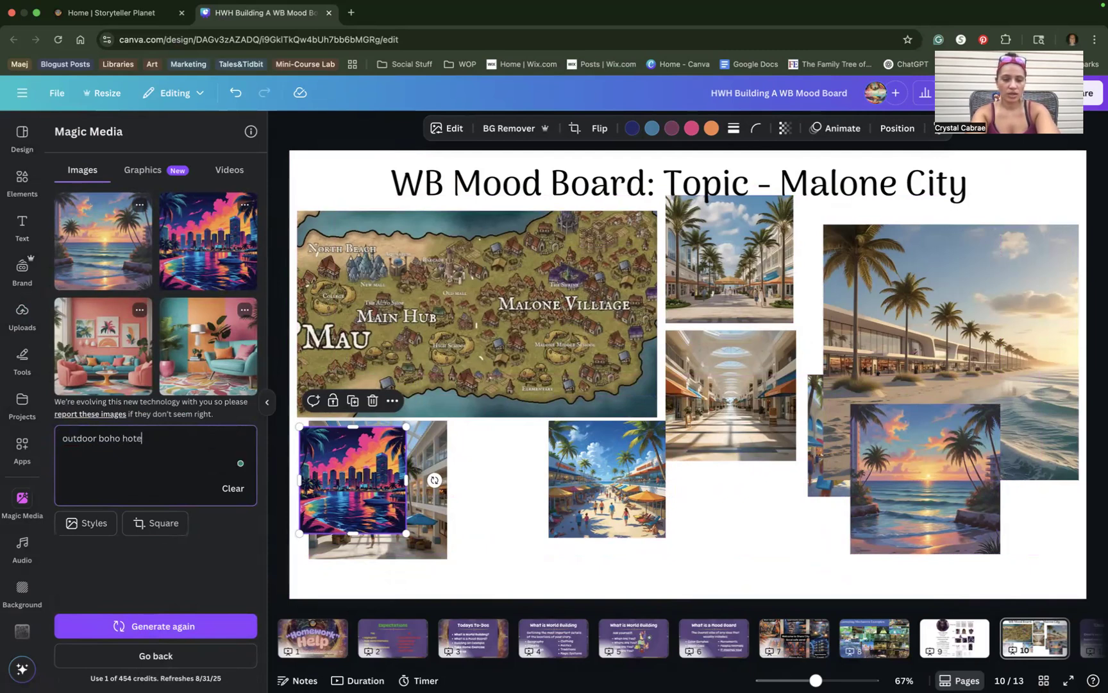
Generate 'outdoor boho hotel' images; set a small patio under the indoor mall, add the macramé patio.
{"action": "key", "text": "Return"}
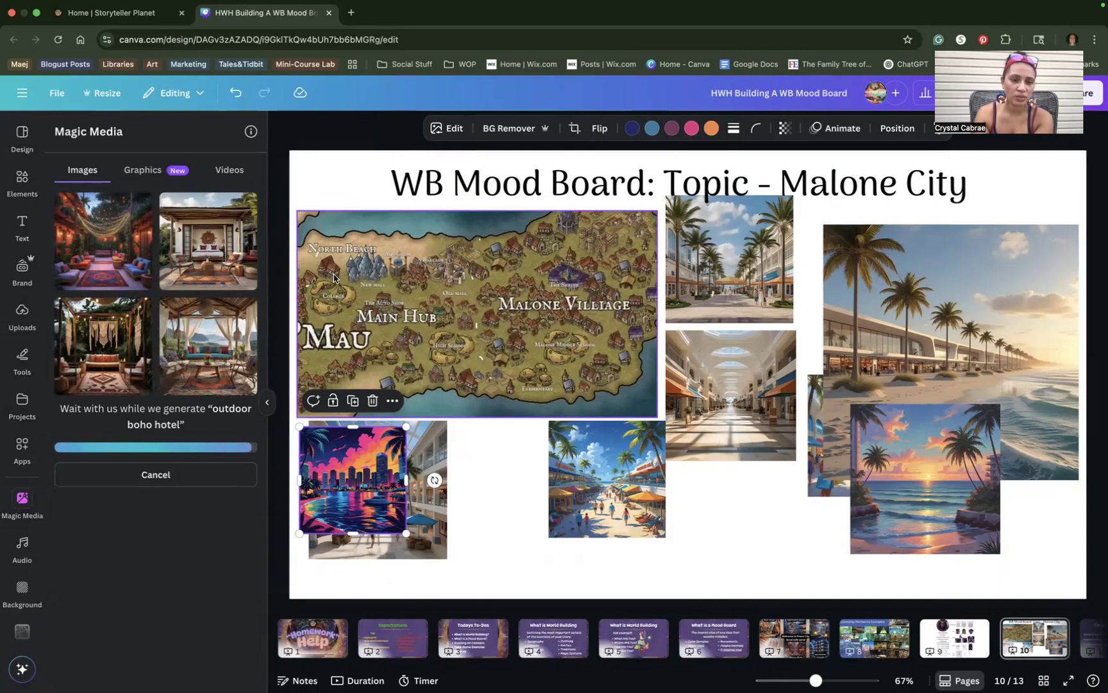
{"action": "left_click", "coordinate": [103, 241]}
{"action": "left_click_drag", "start_coordinate": [813, 248], "coordinate": [706, 356]}
{"action": "left_click_drag", "start_coordinate": [619, 423], "coordinate": [738, 480]}
{"action": "left_click_drag", "start_coordinate": [811, 425], "coordinate": [785, 468]}
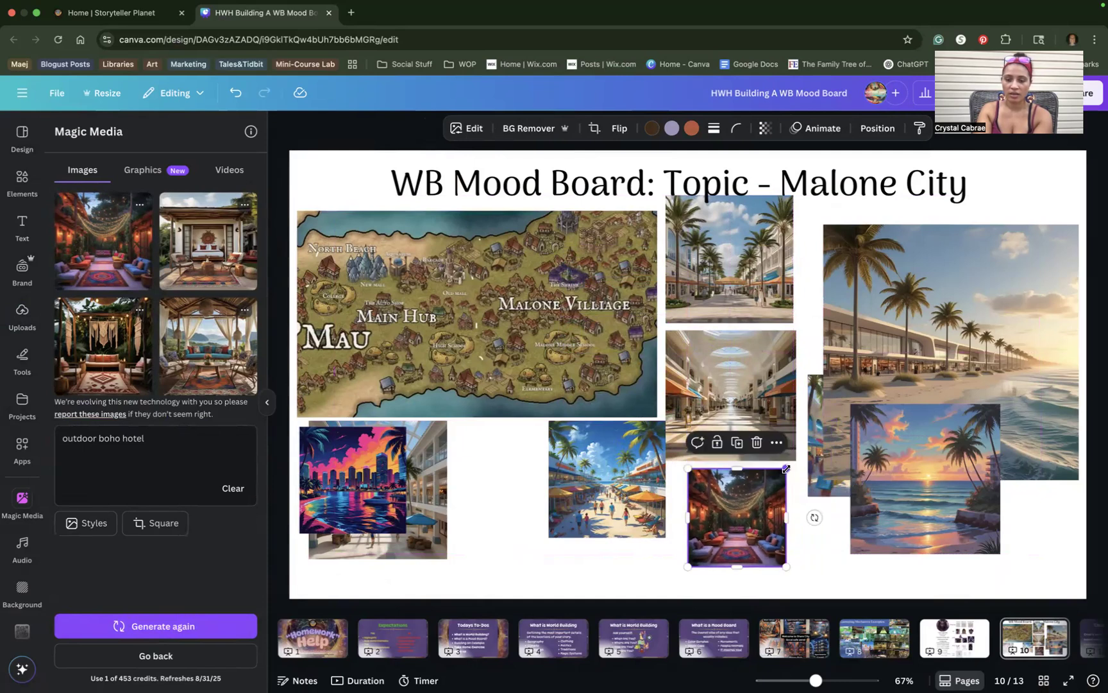
{"action": "left_click_drag", "start_coordinate": [717, 496], "coordinate": [695, 488]}
{"action": "left_click_drag", "start_coordinate": [567, 466], "coordinate": [558, 465]}
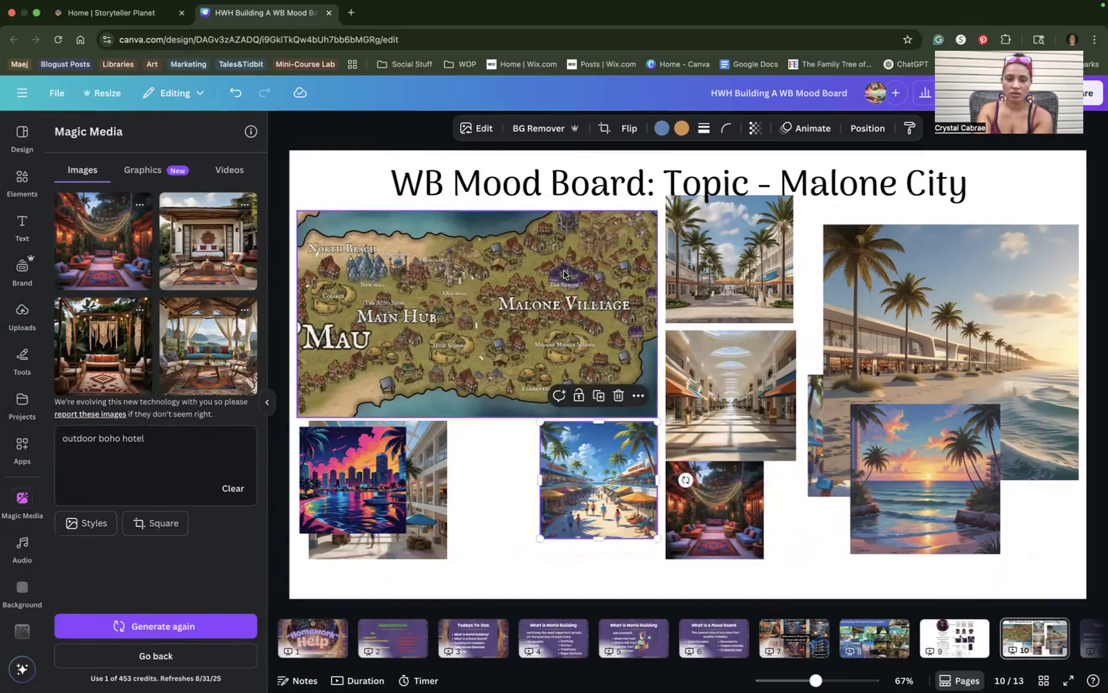
{"action": "left_click", "coordinate": [113, 331]}
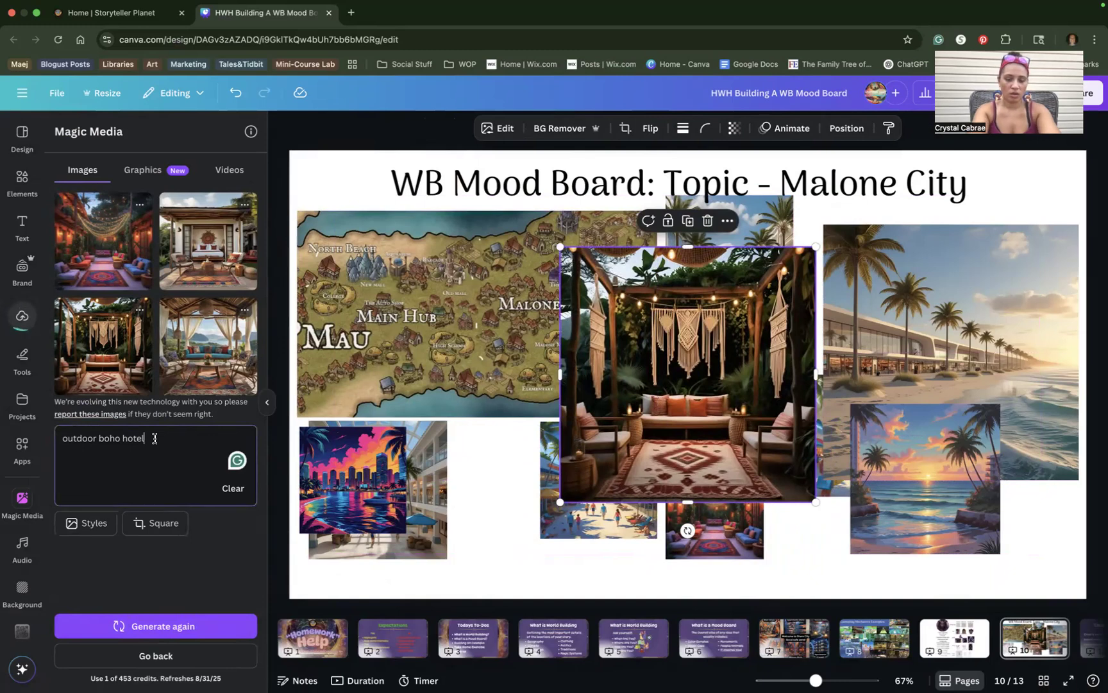
Extend the prompt to 'outdoor boho hotel lobby', generate, and set the shrunk macramé image beside the skyline.
{"action": "type", "text": "bby"}
{"action": "key", "text": "Return"}
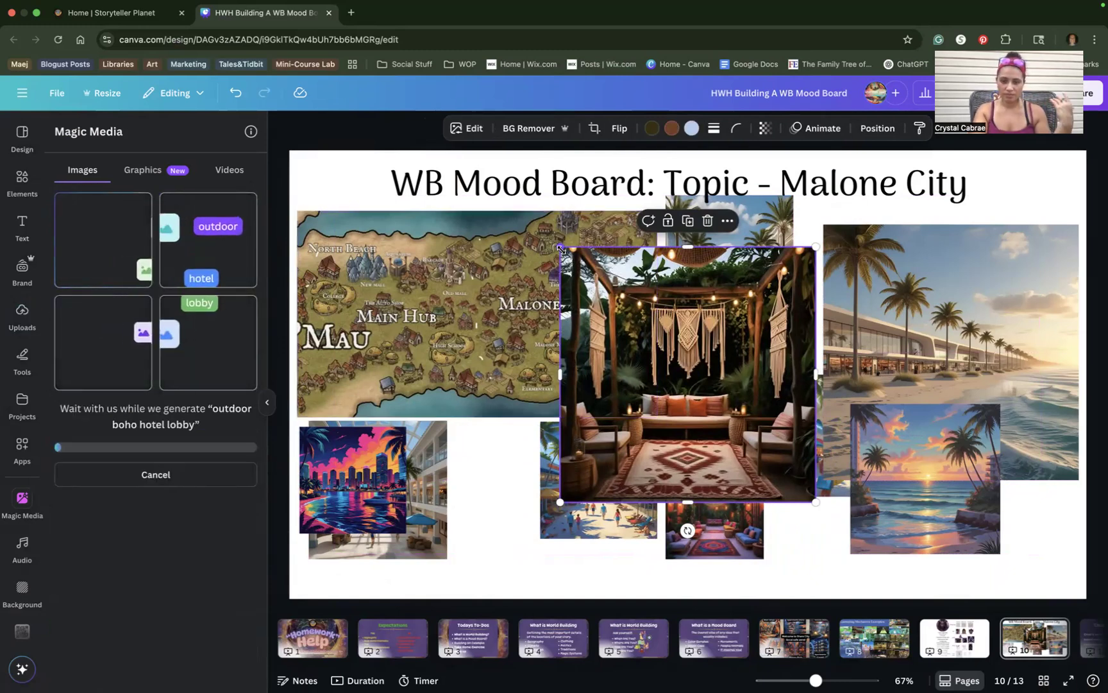
{"action": "left_click_drag", "start_coordinate": [560, 246], "coordinate": [677, 362]}
{"action": "left_click_drag", "start_coordinate": [767, 385], "coordinate": [497, 444]}
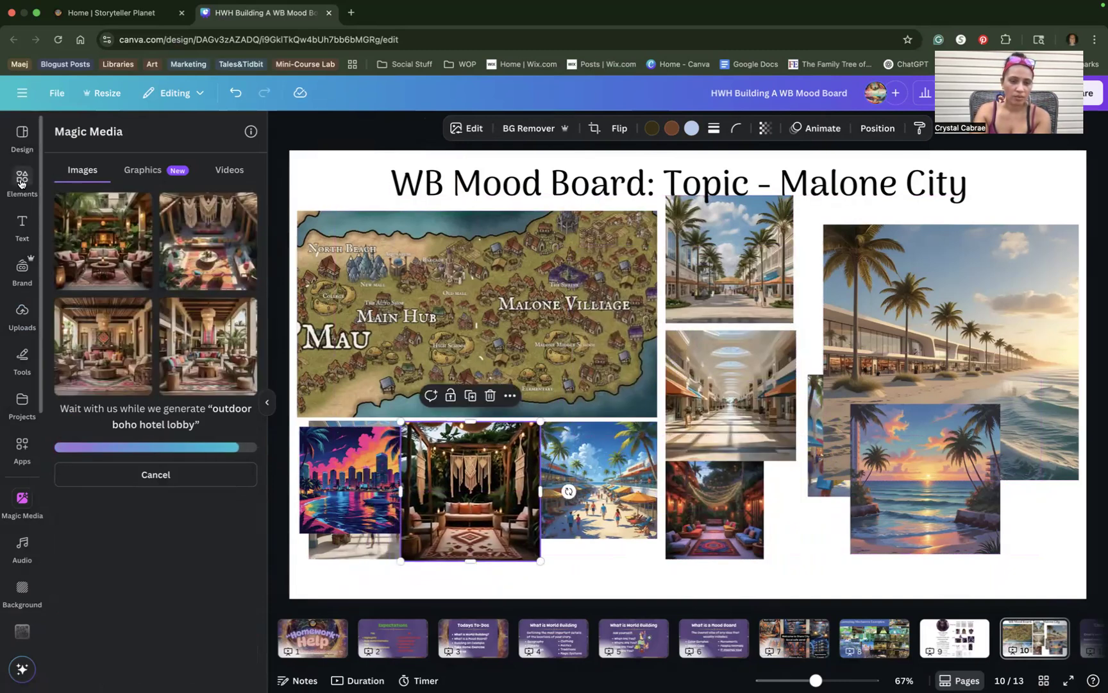
Add the first lounge image, generate more like it, and place it shrunk beside the palm photo.
{"action": "left_click", "coordinate": [102, 232]}
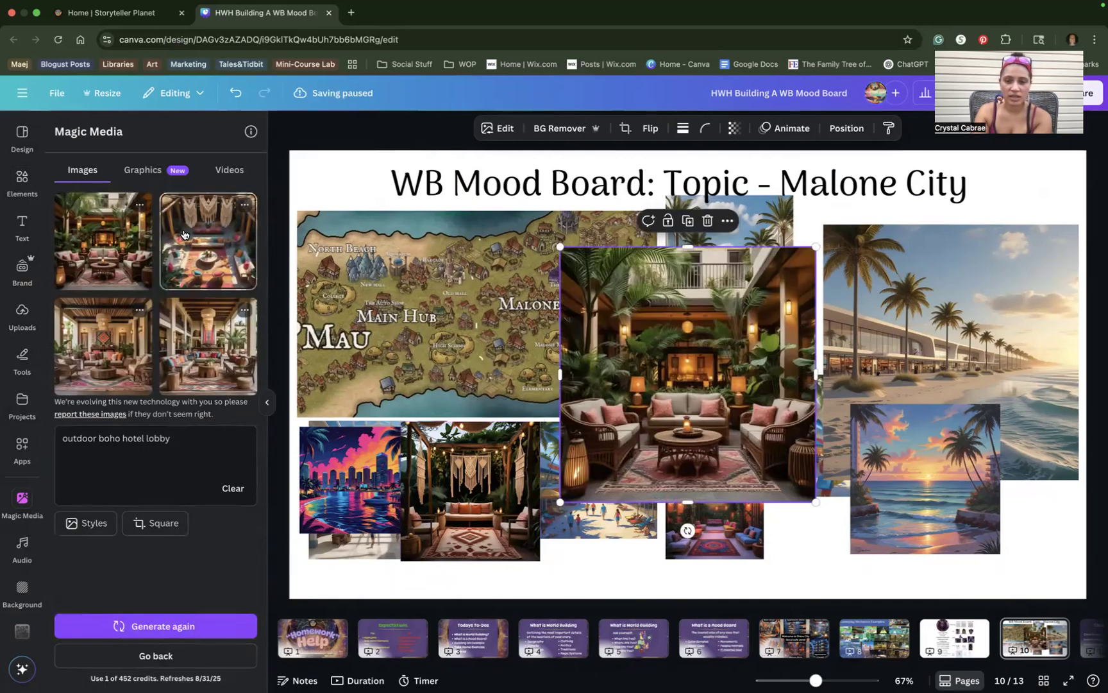
{"action": "left_click", "coordinate": [139, 205]}
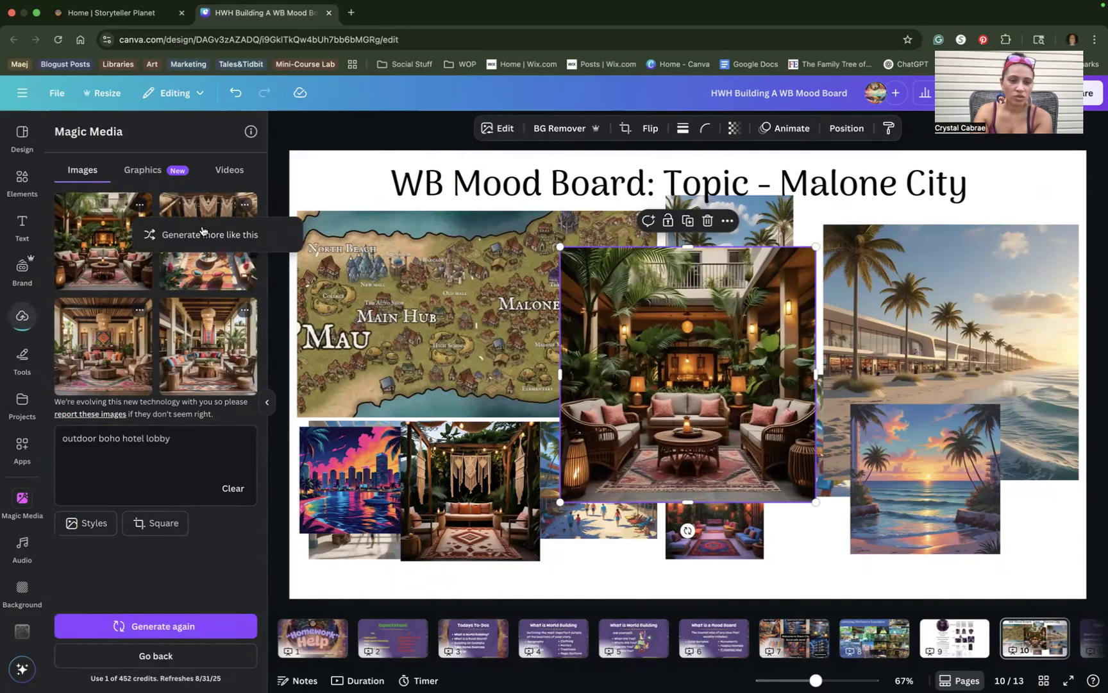
{"action": "left_click", "coordinate": [202, 232]}
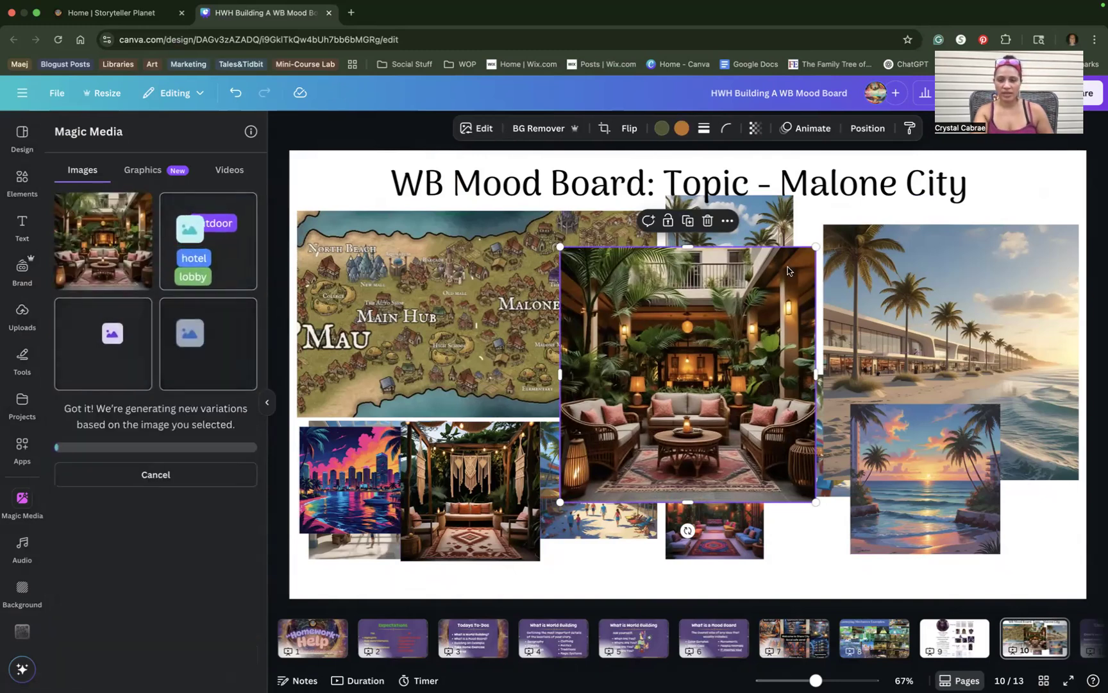
{"action": "left_click_drag", "start_coordinate": [815, 246], "coordinate": [737, 323]}
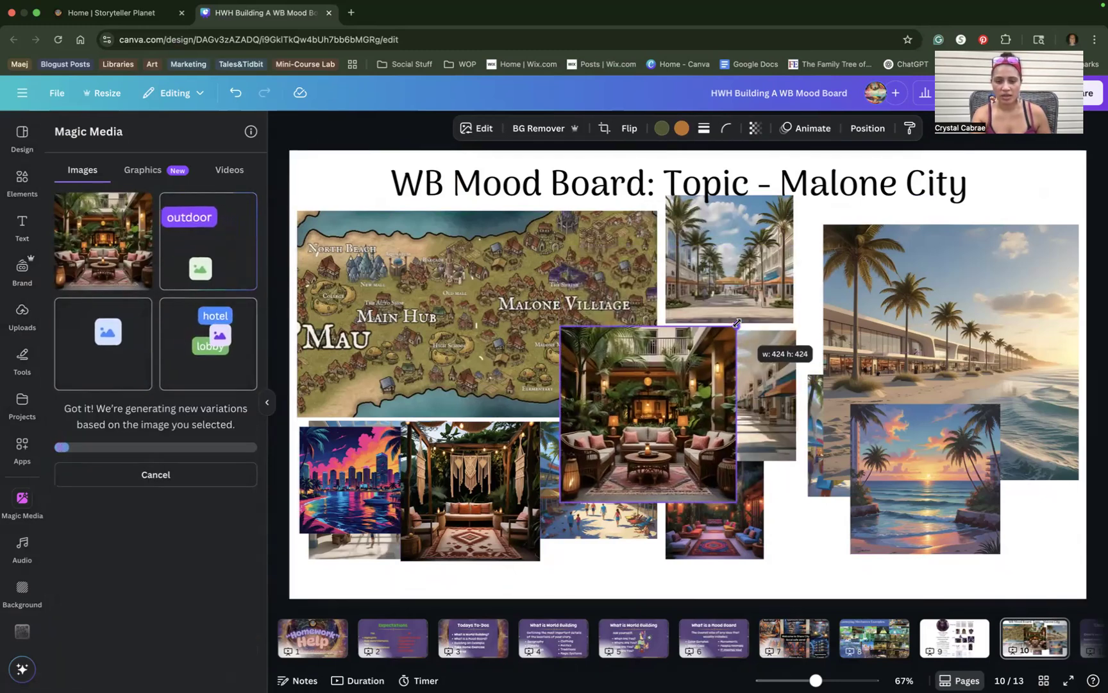
{"action": "left_click_drag", "start_coordinate": [653, 411], "coordinate": [843, 279]}
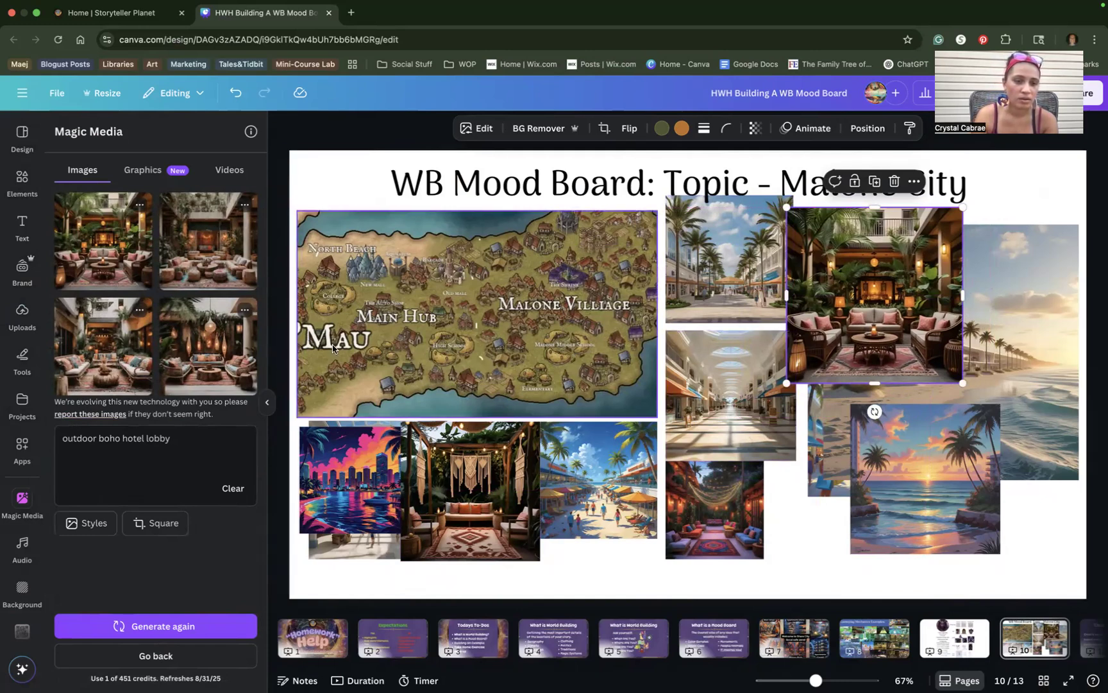
Generate a new lobby batch and place a shrunk dark hotel-lobby image below the lounge image.
{"action": "left_click", "coordinate": [145, 625]}
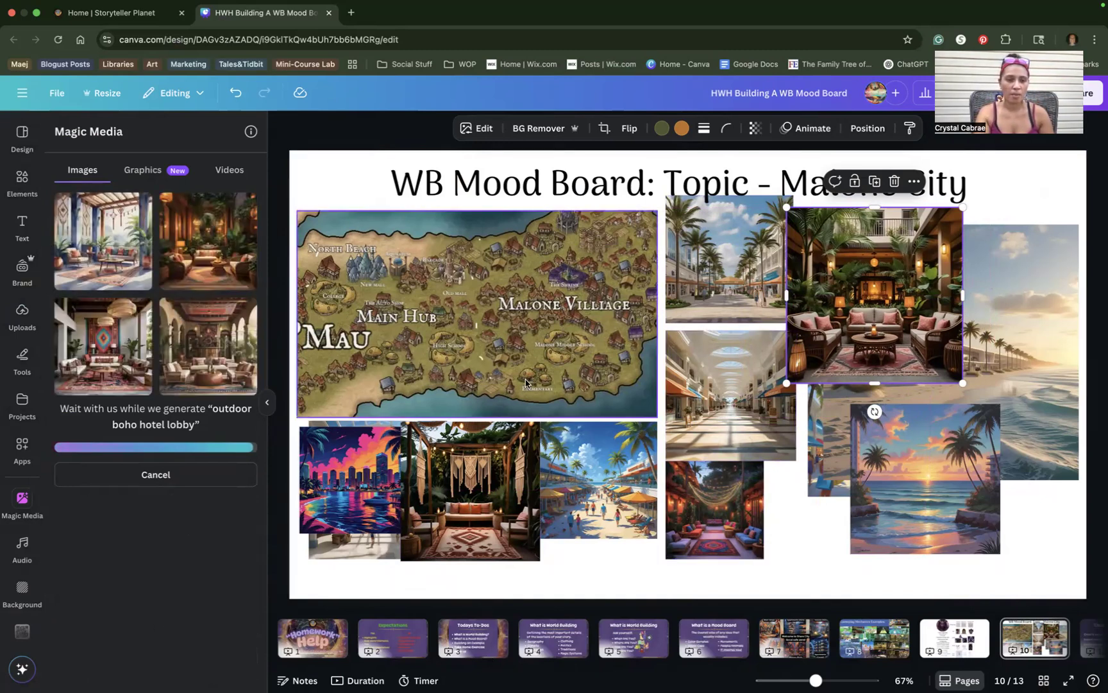
{"action": "left_click", "coordinate": [200, 246]}
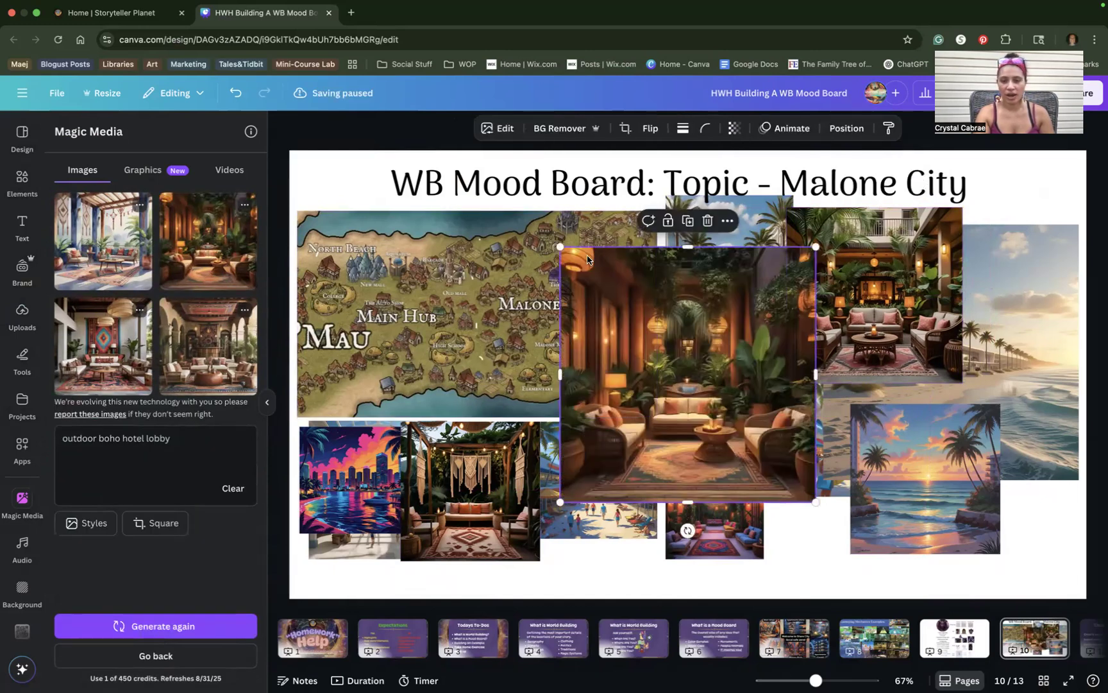
{"action": "left_click_drag", "start_coordinate": [560, 248], "coordinate": [643, 330]}
{"action": "left_click_drag", "start_coordinate": [714, 381], "coordinate": [799, 401]}
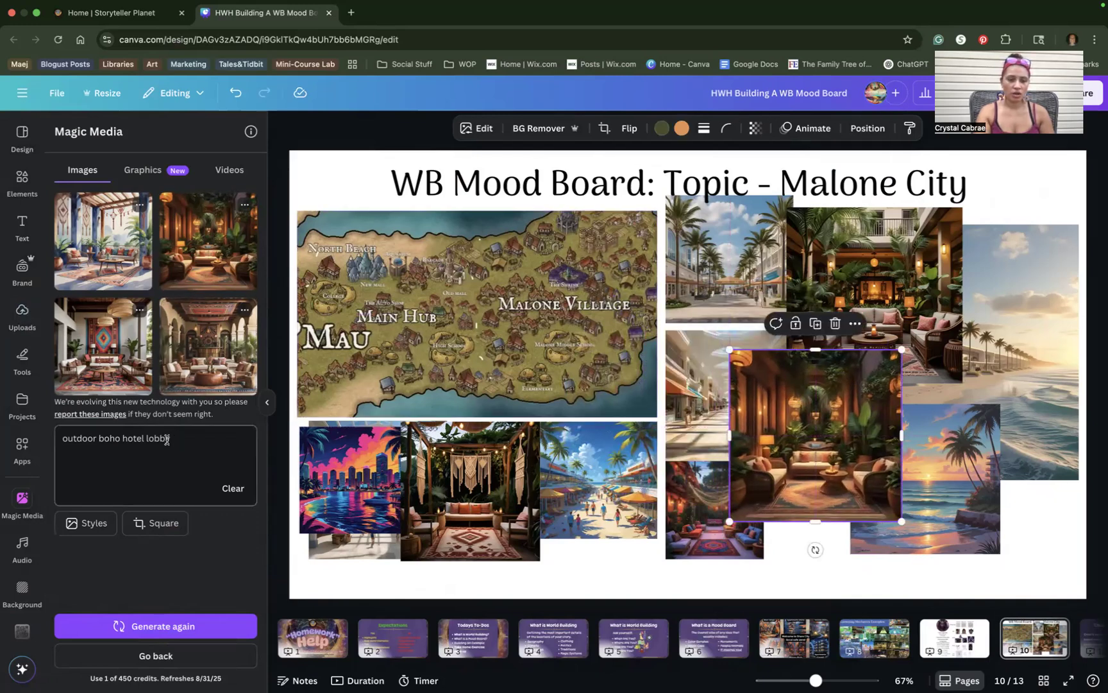
{"action": "left_click_drag", "start_coordinate": [167, 440], "coordinate": [55, 440]}
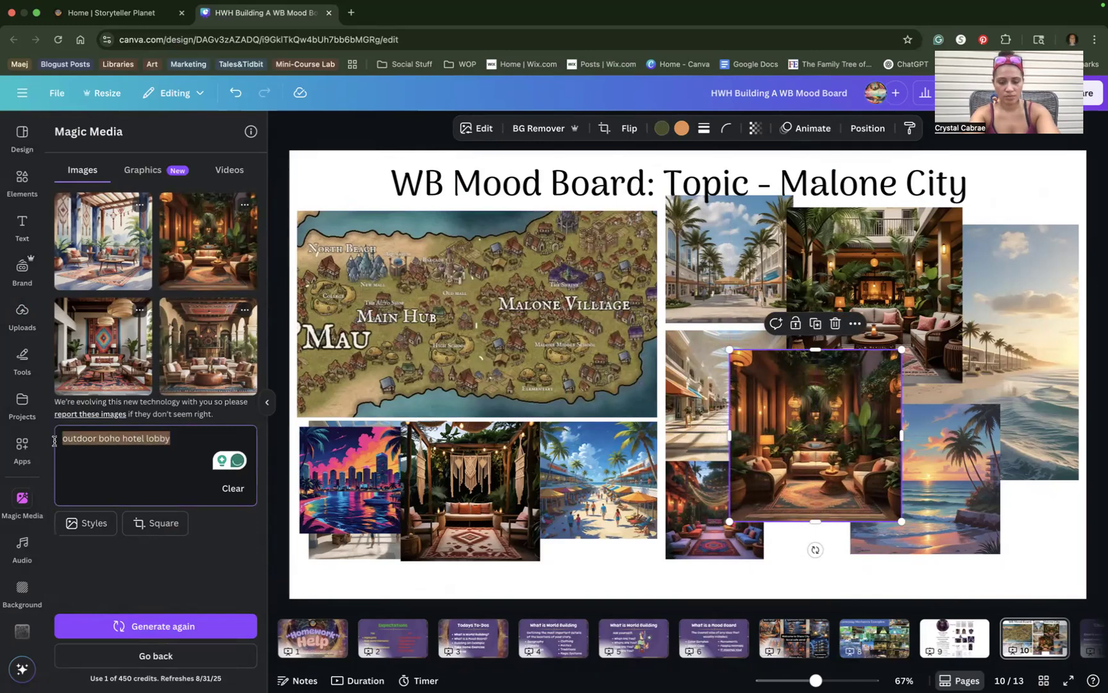
Generate 'tropical caribbean beach at sunset' images and place a shrunk sunset wave at the top-right edge.
{"action": "type", "text": "tor"}
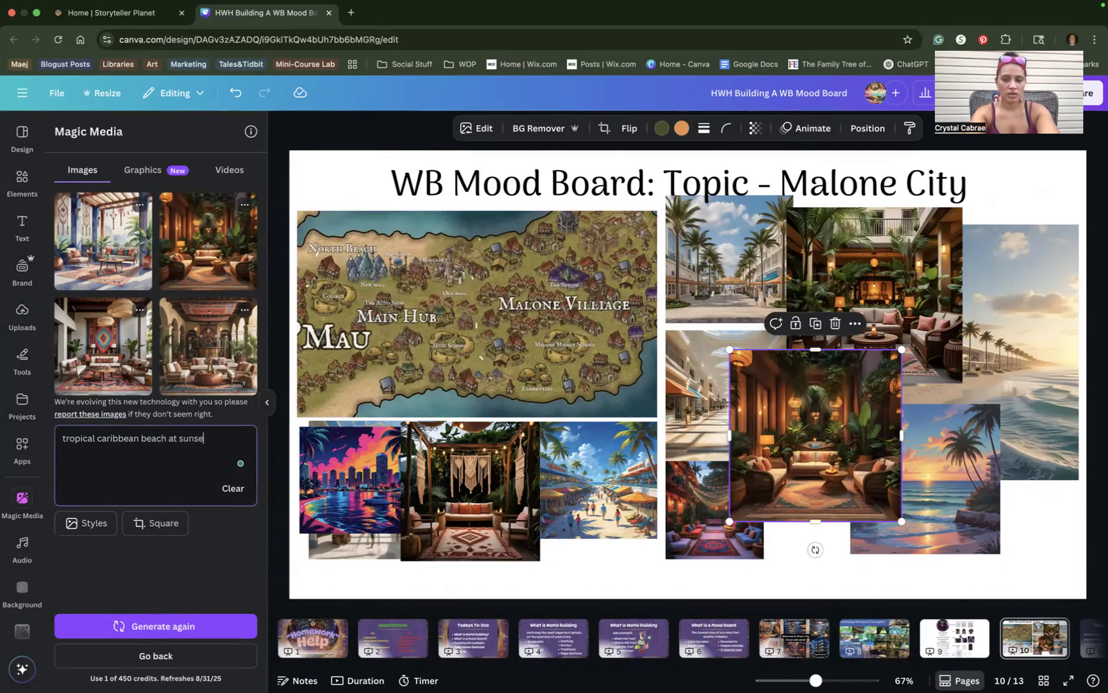
{"action": "key", "text": "Return"}
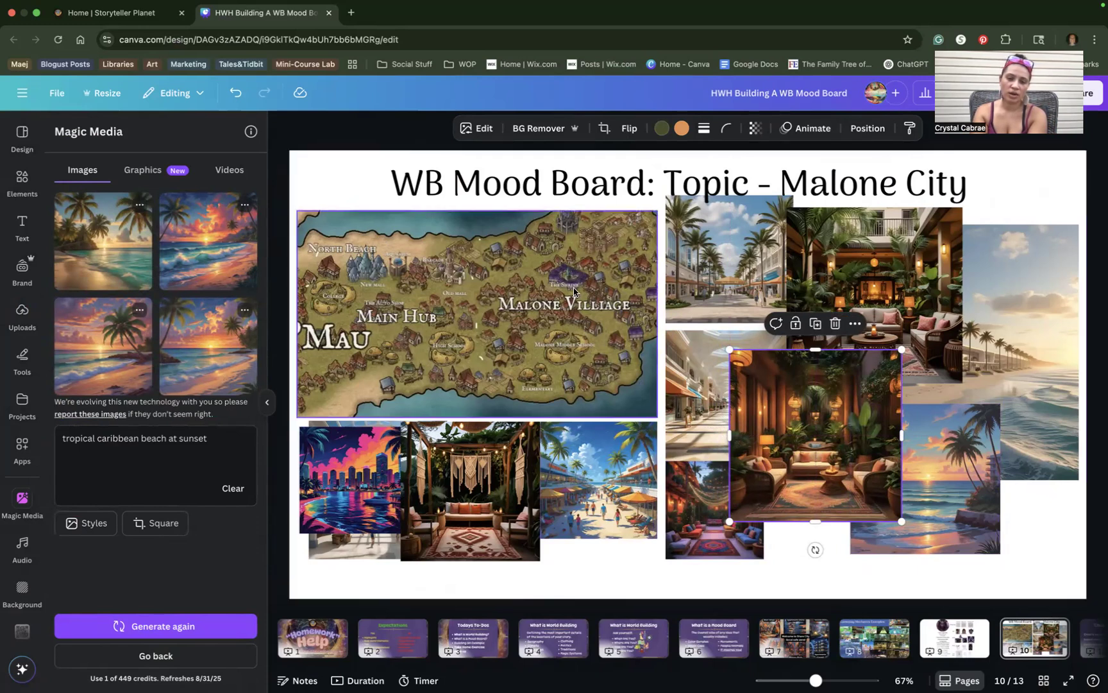
{"action": "left_click", "coordinate": [208, 228]}
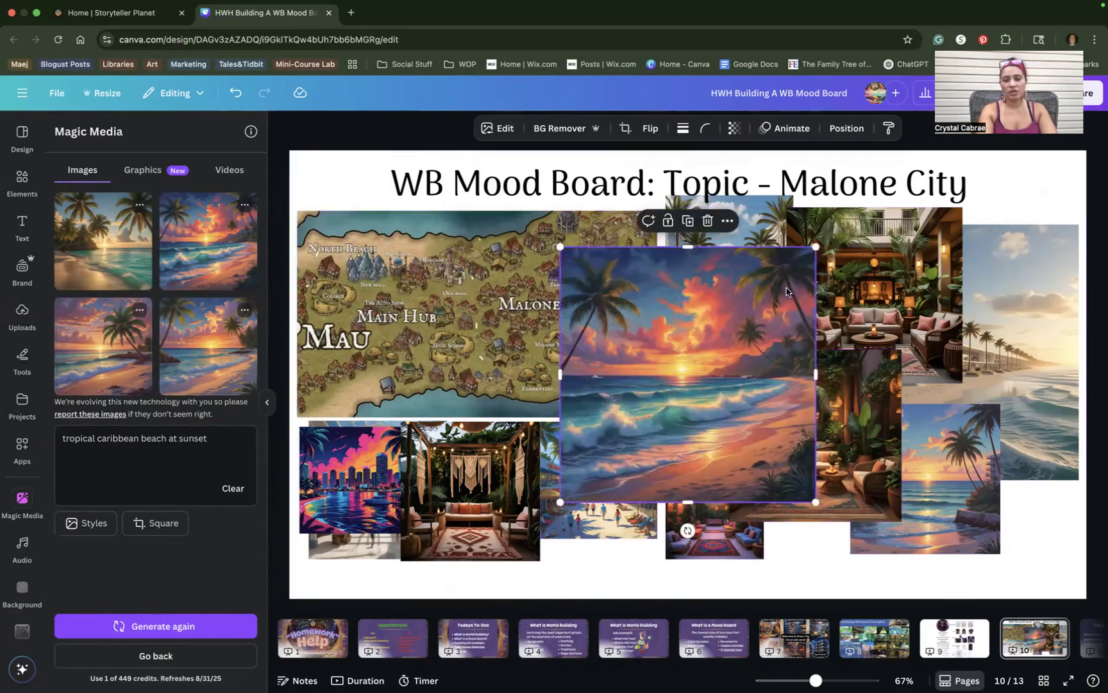
{"action": "left_click_drag", "start_coordinate": [817, 245], "coordinate": [716, 363]}
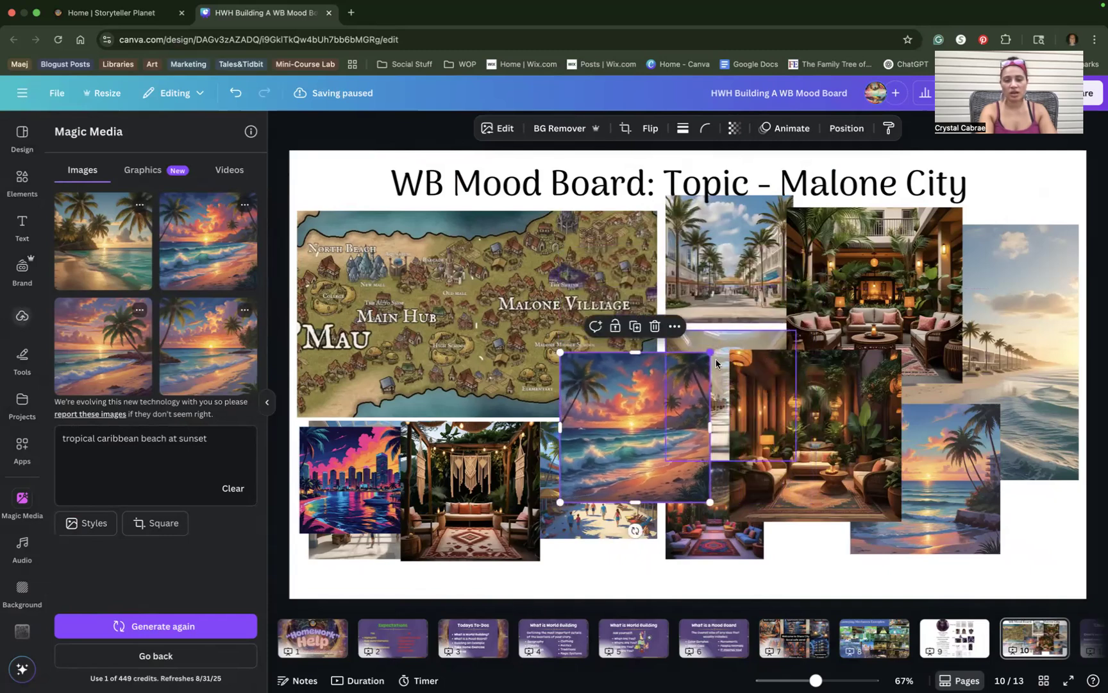
{"action": "left_click_drag", "start_coordinate": [633, 430], "coordinate": [933, 258]}
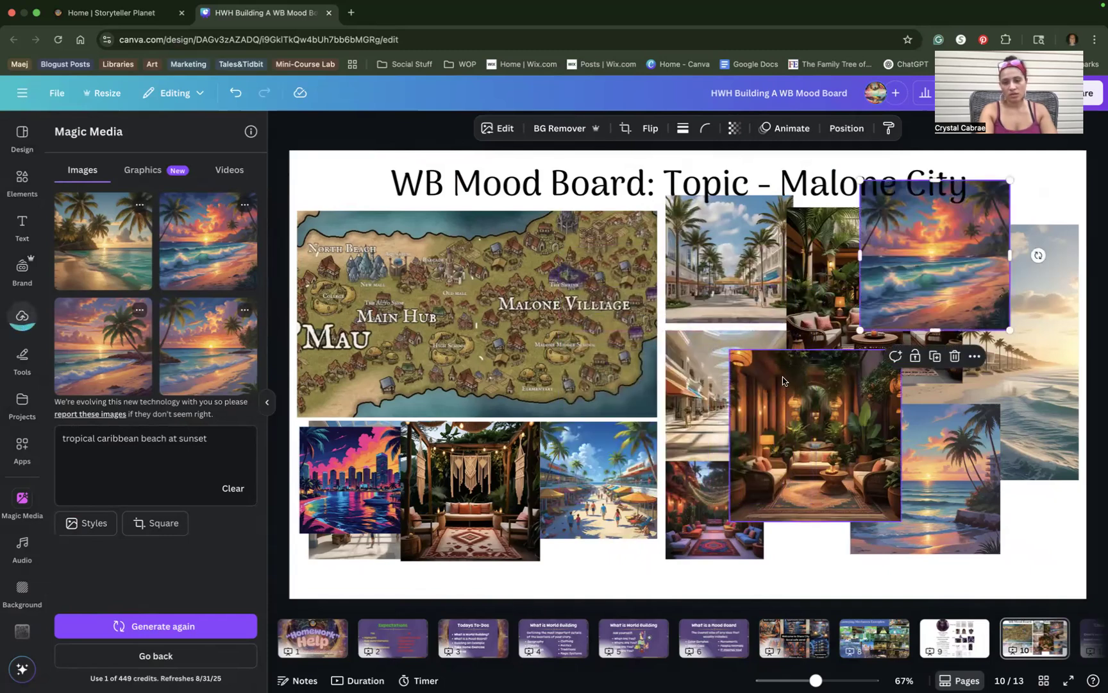
{"action": "left_click_drag", "start_coordinate": [986, 287], "coordinate": [1062, 309]}
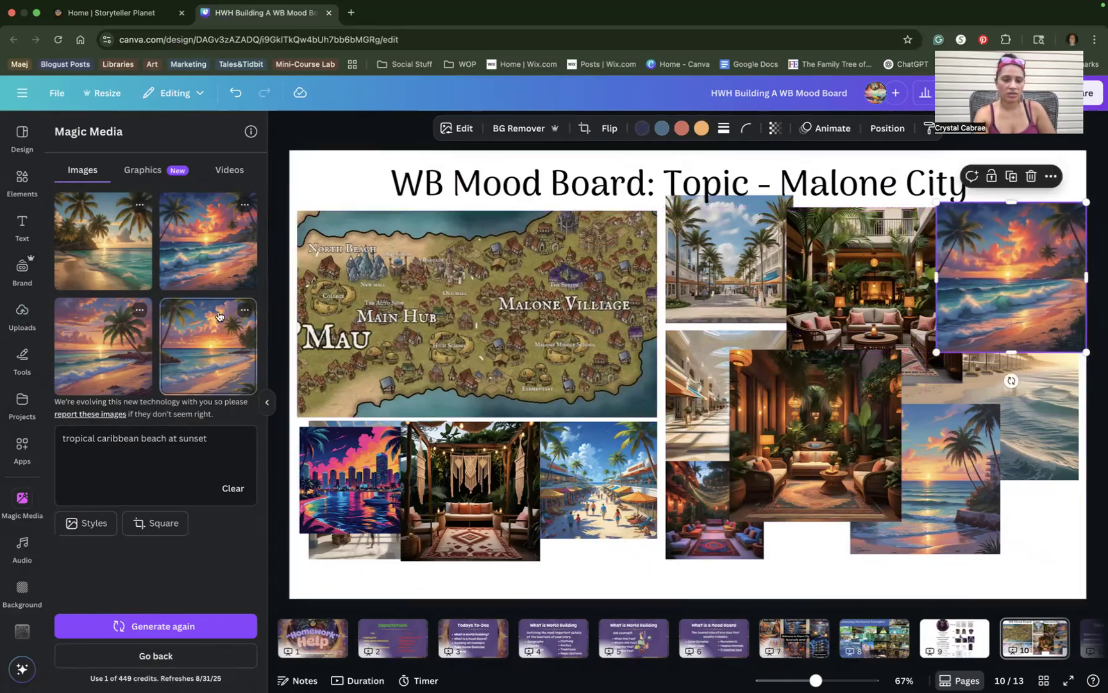
Add a palm-beach sunset image, shrink it, and move it to the lower right.
{"action": "left_click", "coordinate": [123, 267]}
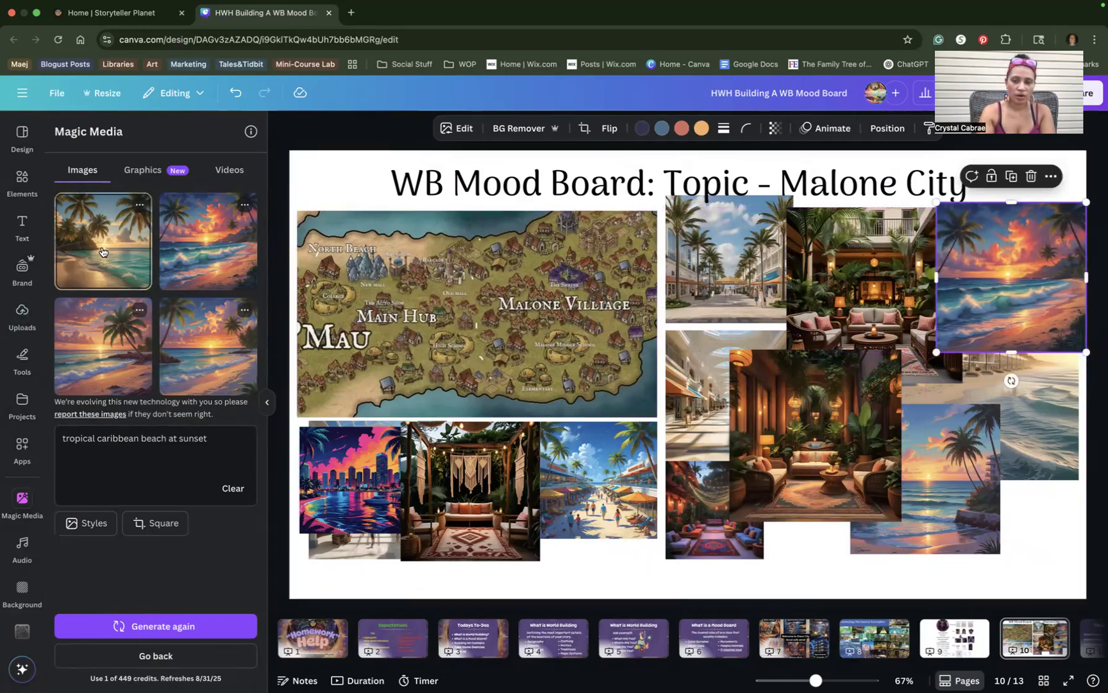
{"action": "left_click_drag", "start_coordinate": [562, 247], "coordinate": [627, 314]}
{"action": "left_click_drag", "start_coordinate": [699, 363], "coordinate": [907, 420]}
{"action": "left_click_drag", "start_coordinate": [236, 445], "coordinate": [53, 444]}
Change the prompt to 'main street sleepy beach town' and generate images.
{"action": "type", "text": "main street beach"}
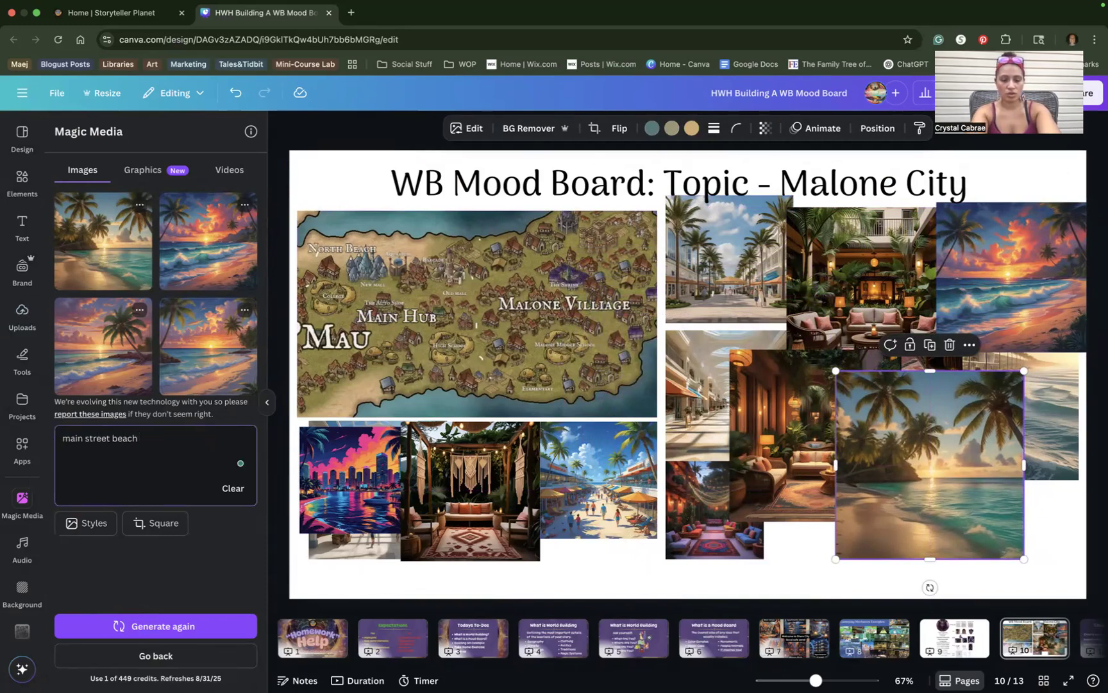
{"action": "type", "text": " town"}
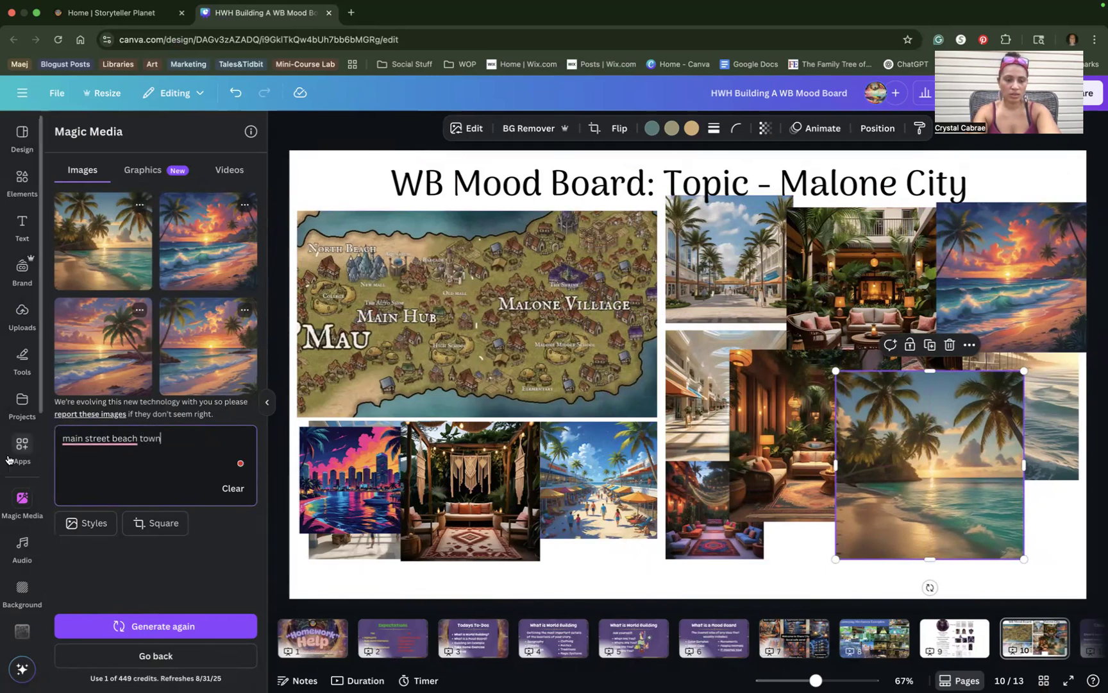
{"action": "left_click", "coordinate": [113, 438]}
{"action": "type", "text": "sleepy"}
{"action": "left_click", "coordinate": [156, 625]}
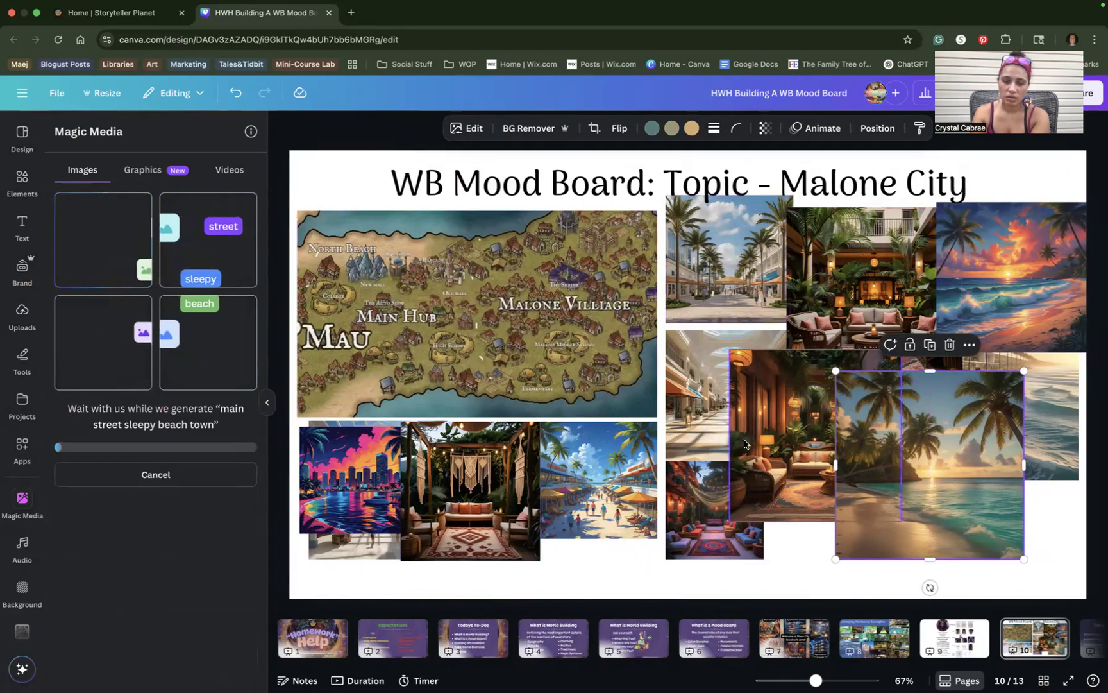
Move the beach-crowd photo right and shrink the neon city image to a square beside the title.
{"action": "left_click_drag", "start_coordinate": [606, 484], "coordinate": [680, 451]}
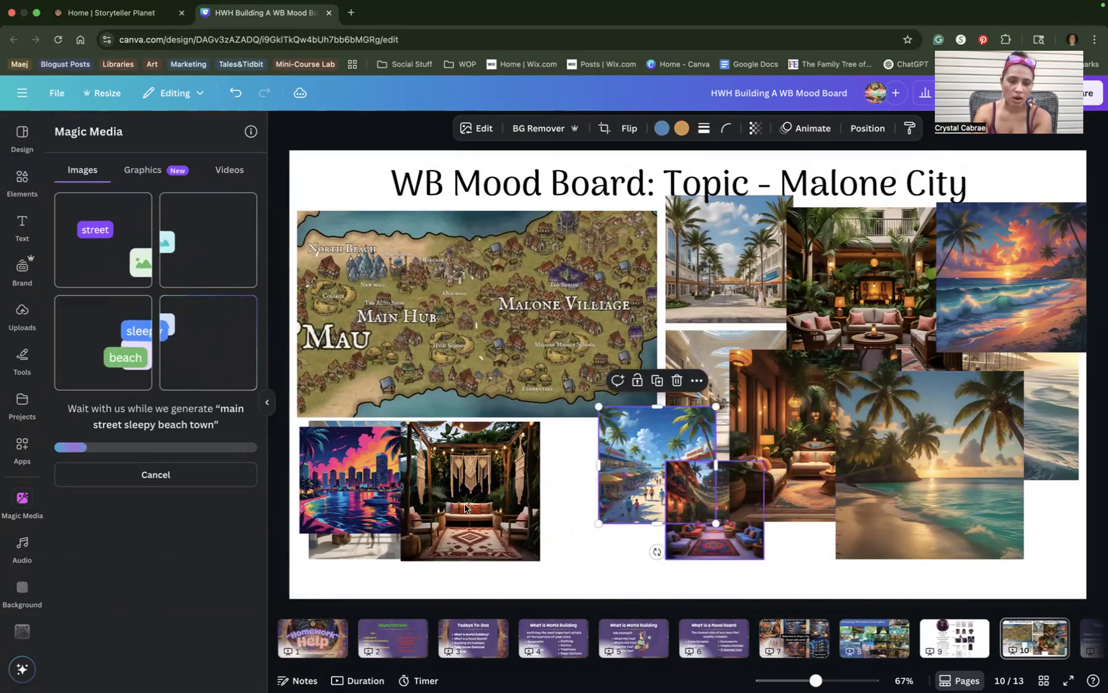
{"action": "left_click", "coordinate": [359, 482]}
{"action": "left_click_drag", "start_coordinate": [406, 533], "coordinate": [313, 192]}
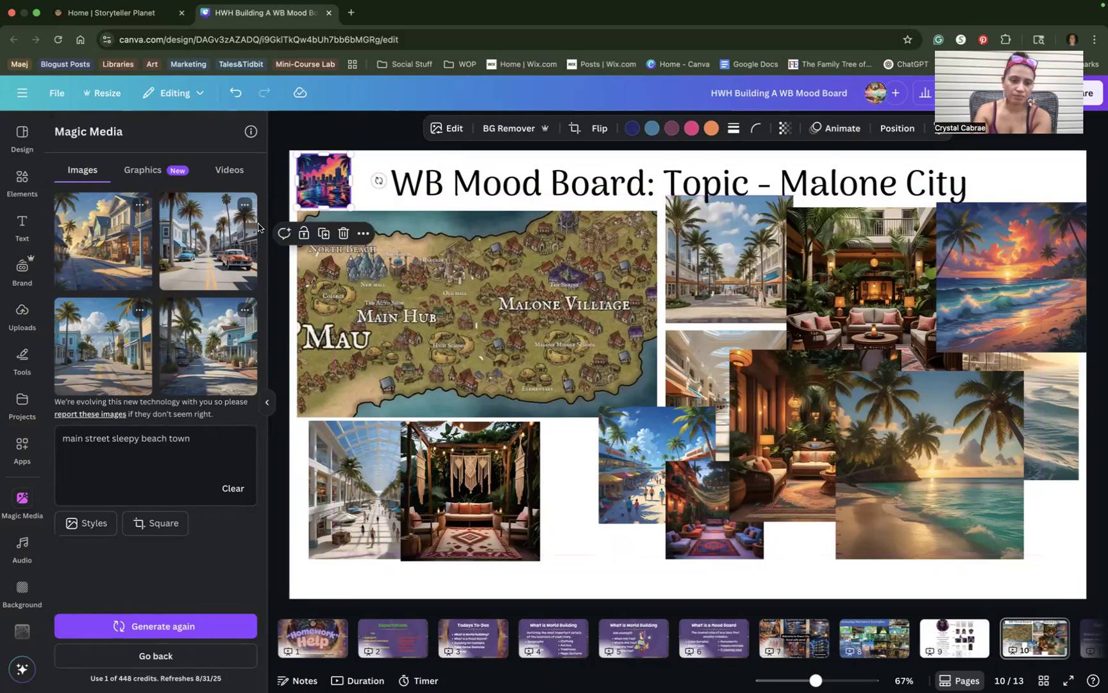
Add three street images: blue street at right, golden and street photos shrunk to 292 and 290 px squares at bottom.
{"action": "left_click", "coordinate": [107, 358]}
{"action": "left_click", "coordinate": [109, 261]}
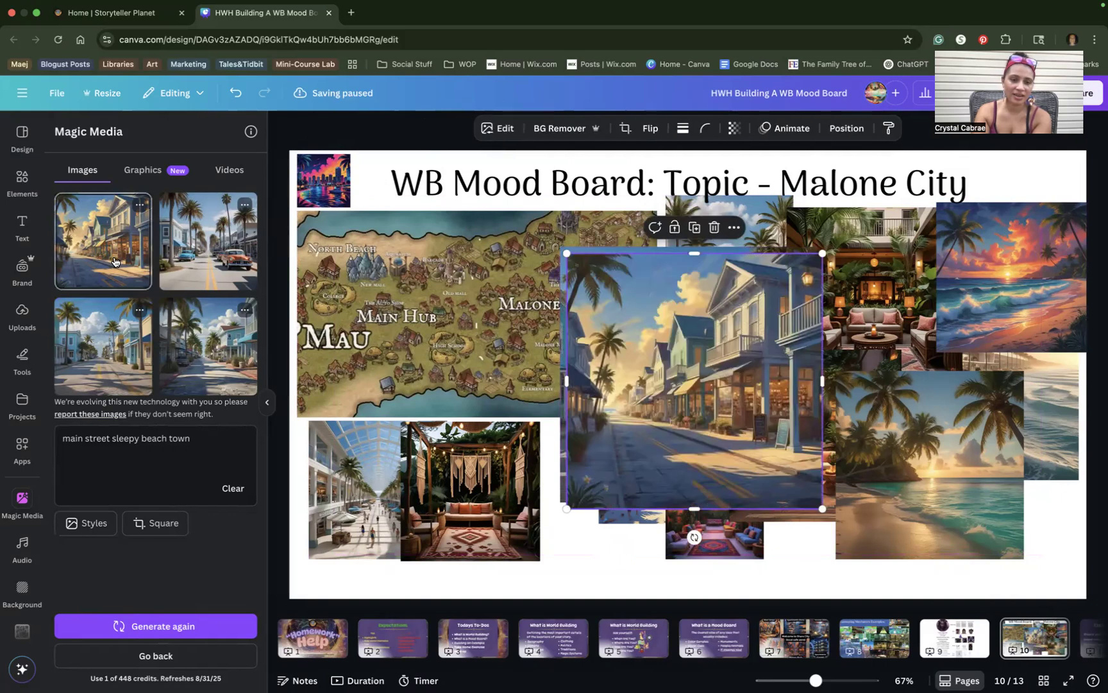
{"action": "left_click", "coordinate": [214, 349]}
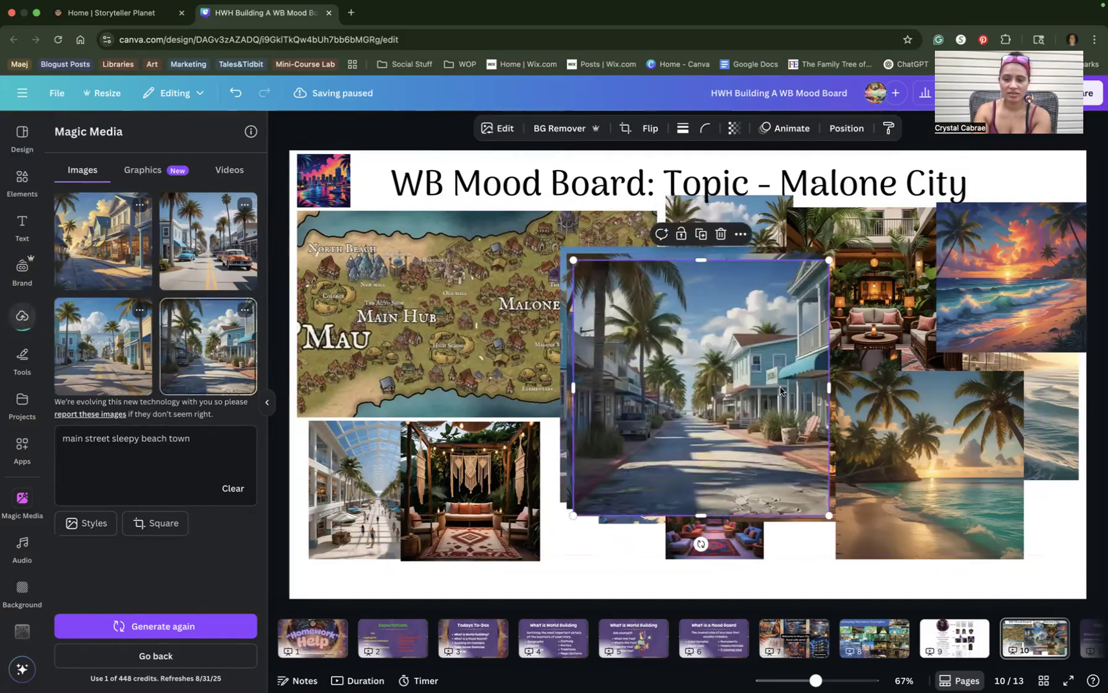
{"action": "left_click_drag", "start_coordinate": [780, 389], "coordinate": [1058, 346]}
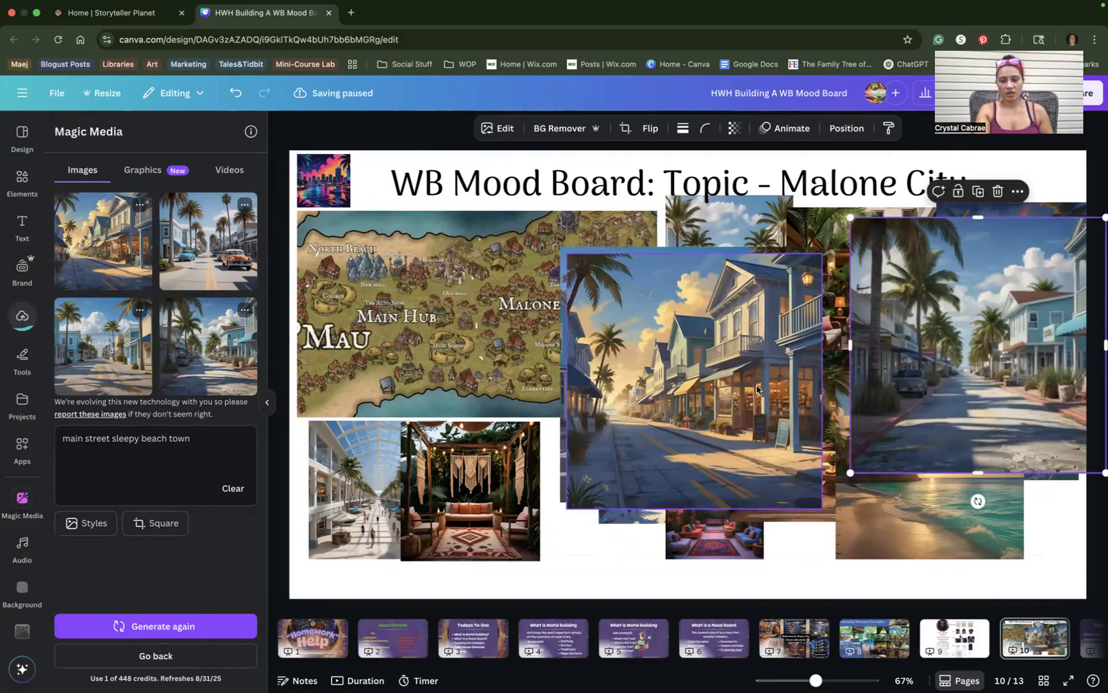
{"action": "left_click_drag", "start_coordinate": [738, 388], "coordinate": [520, 410]}
{"action": "left_click_drag", "start_coordinate": [605, 277], "coordinate": [453, 403]}
{"action": "left_click_drag", "start_coordinate": [382, 472], "coordinate": [573, 507]}
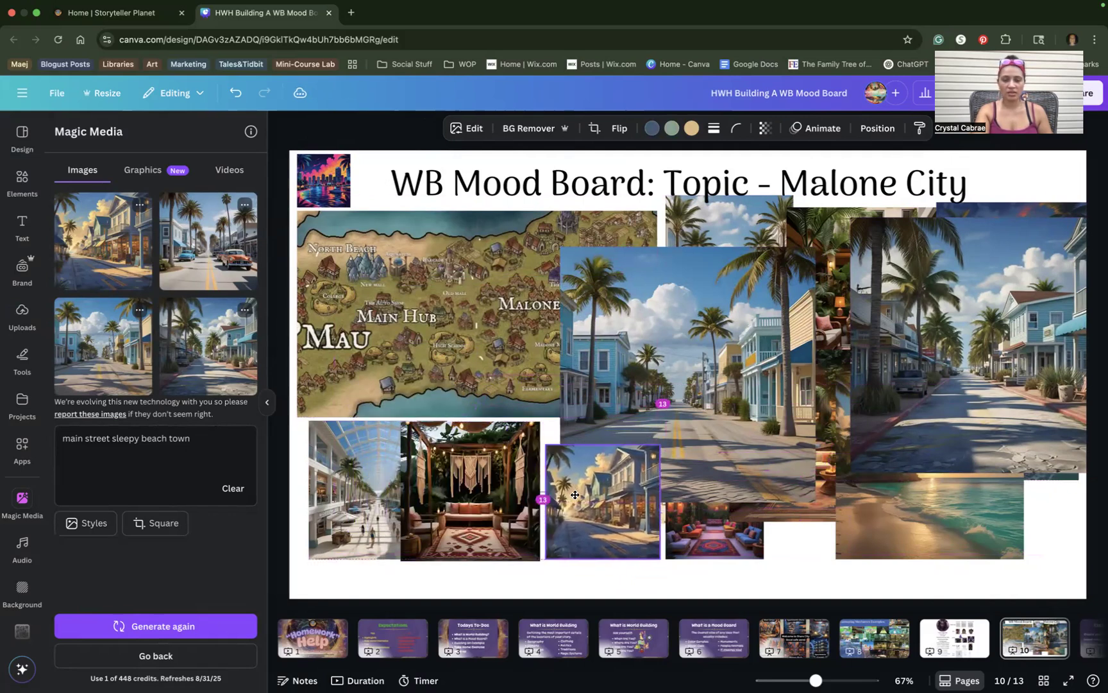
{"action": "left_click", "coordinate": [755, 344]}
{"action": "left_click_drag", "start_coordinate": [560, 246], "coordinate": [820, 466]}
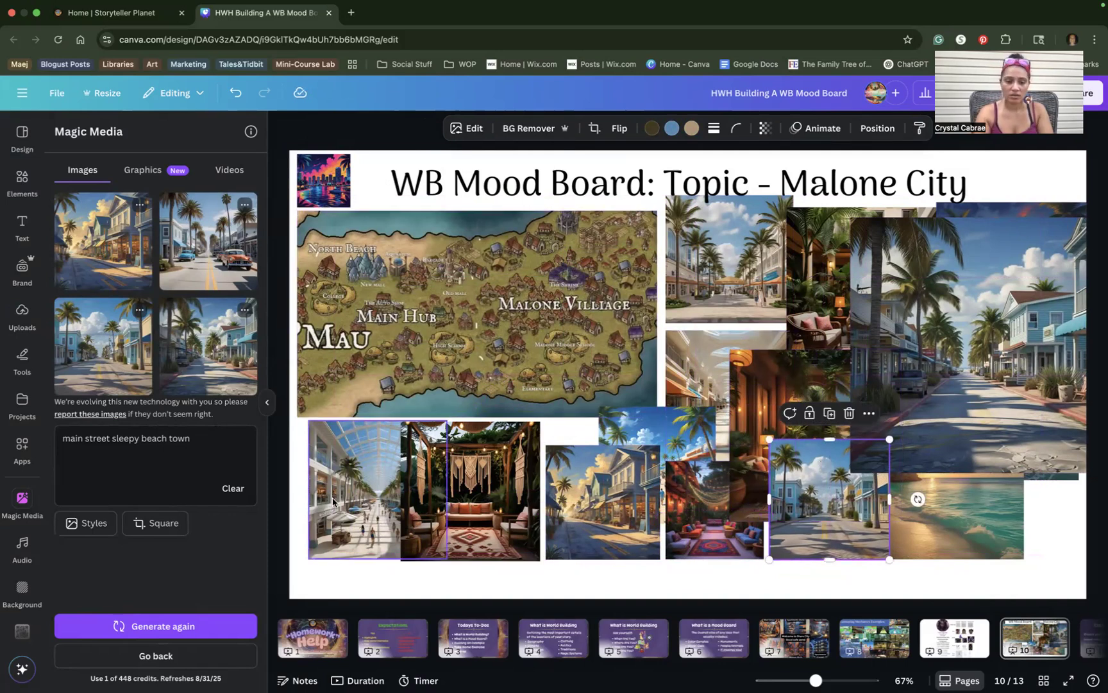
Shrink the macramé interior image and rearrange the sky-and-palms, mall-corridor and beach images.
{"action": "left_click", "coordinate": [487, 495]}
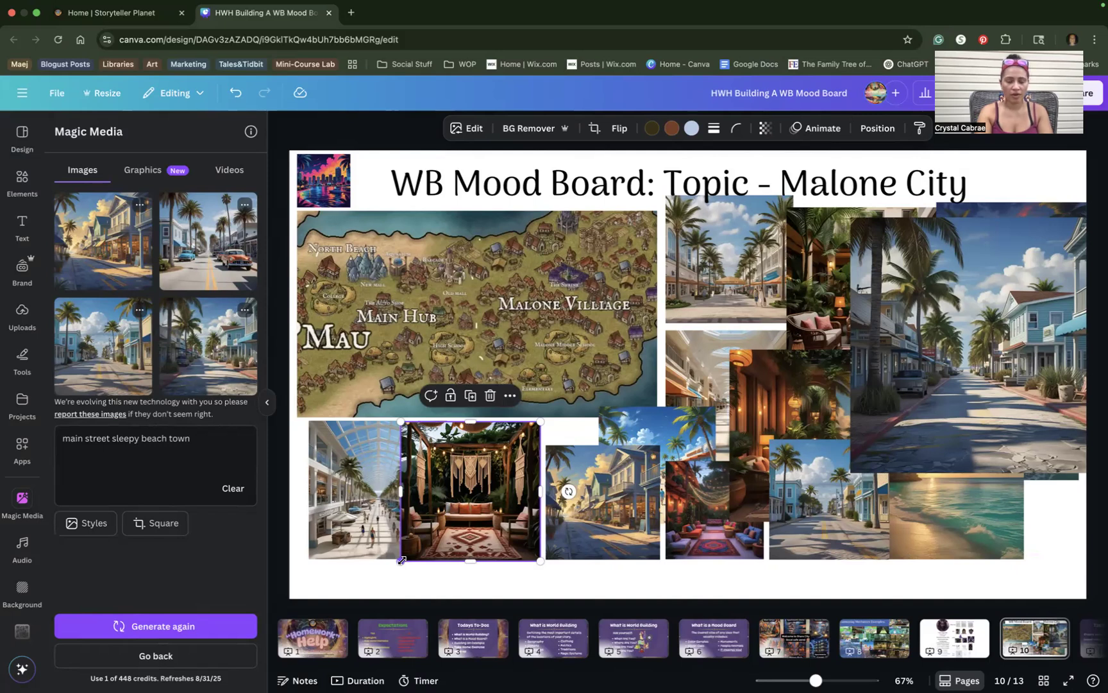
{"action": "left_click_drag", "start_coordinate": [402, 560], "coordinate": [464, 517]}
{"action": "left_click_drag", "start_coordinate": [671, 438], "coordinate": [858, 372]}
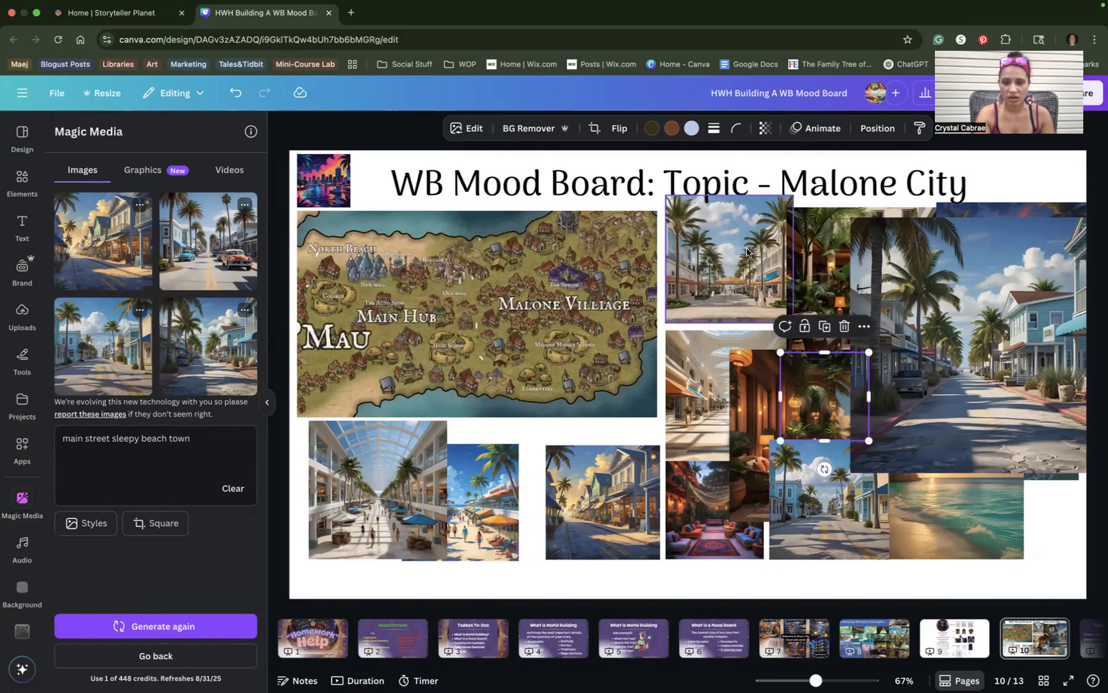
{"action": "left_click_drag", "start_coordinate": [683, 363], "coordinate": [399, 481]}
{"action": "left_click_drag", "start_coordinate": [479, 476], "coordinate": [742, 331]}
{"action": "left_click_drag", "start_coordinate": [452, 529], "coordinate": [545, 488]}
Shrink both mall images together, set them side by side under the map, and tuck the bazaar lounge behind the beach image.
{"action": "left_click", "coordinate": [402, 518]}
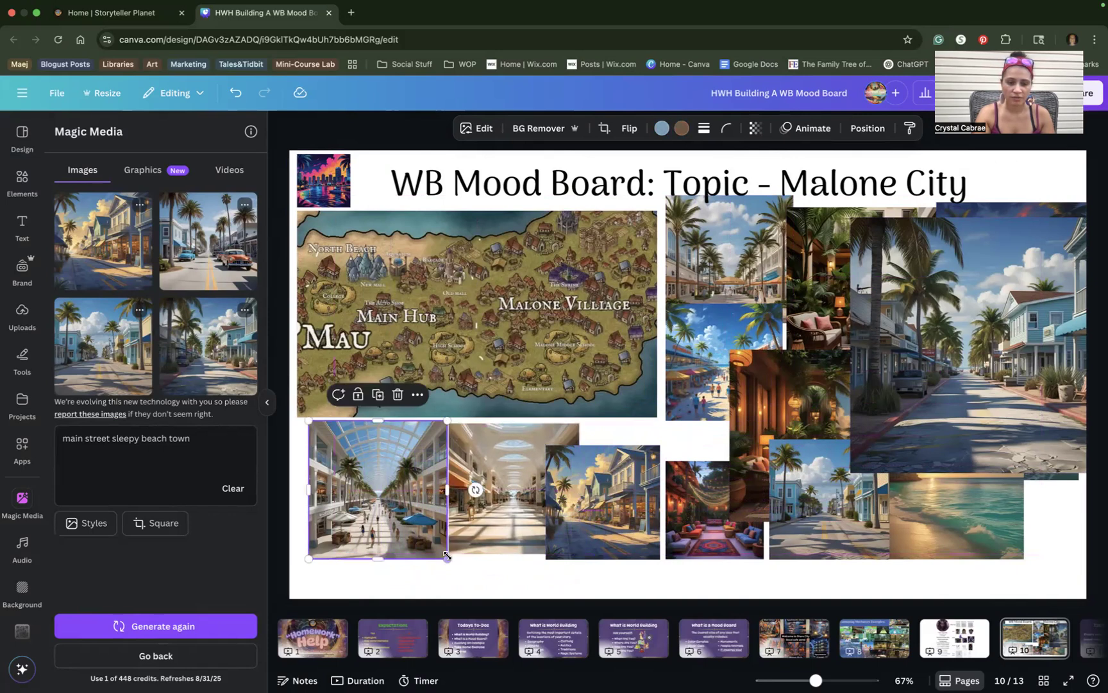
{"action": "left_click", "coordinate": [497, 518], "text": "shift"}
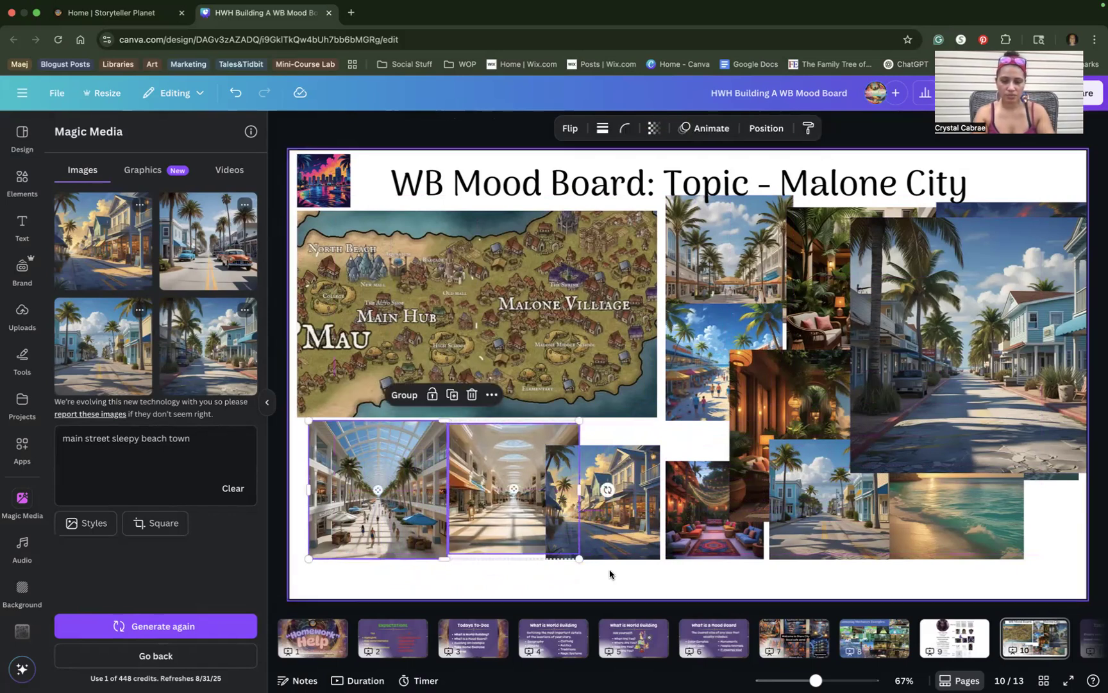
{"action": "left_click_drag", "start_coordinate": [576, 557], "coordinate": [506, 521]}
{"action": "left_click_drag", "start_coordinate": [449, 493], "coordinate": [437, 493]}
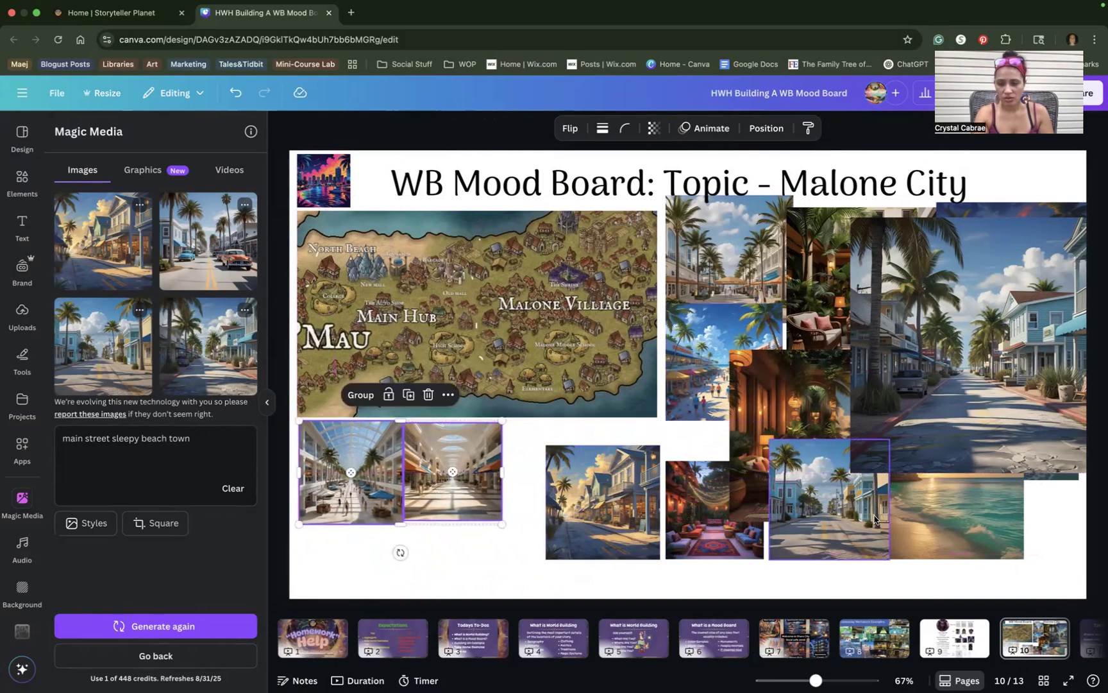
{"action": "left_click_drag", "start_coordinate": [849, 542], "coordinate": [613, 528]}
{"action": "left_click_drag", "start_coordinate": [723, 525], "coordinate": [1081, 534]}
{"action": "left_click", "coordinate": [945, 415]}
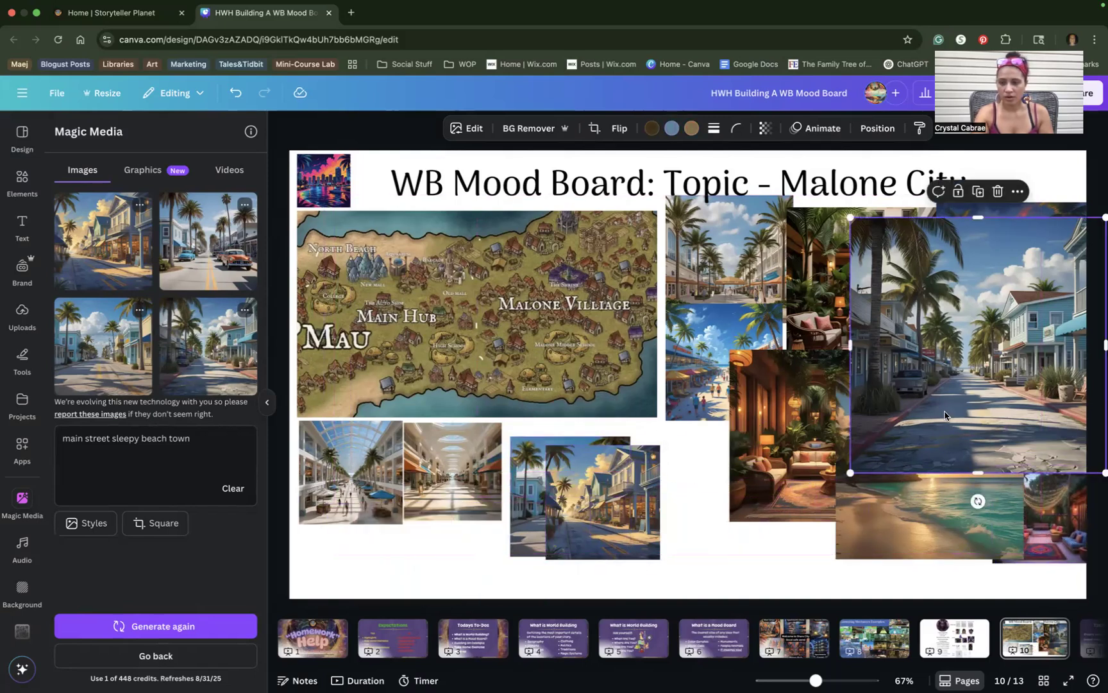
Delete the sunset image and rearrange beach shots across the top right, moving the blue street lower middle.
{"action": "left_click_drag", "start_coordinate": [911, 352], "coordinate": [598, 457]}
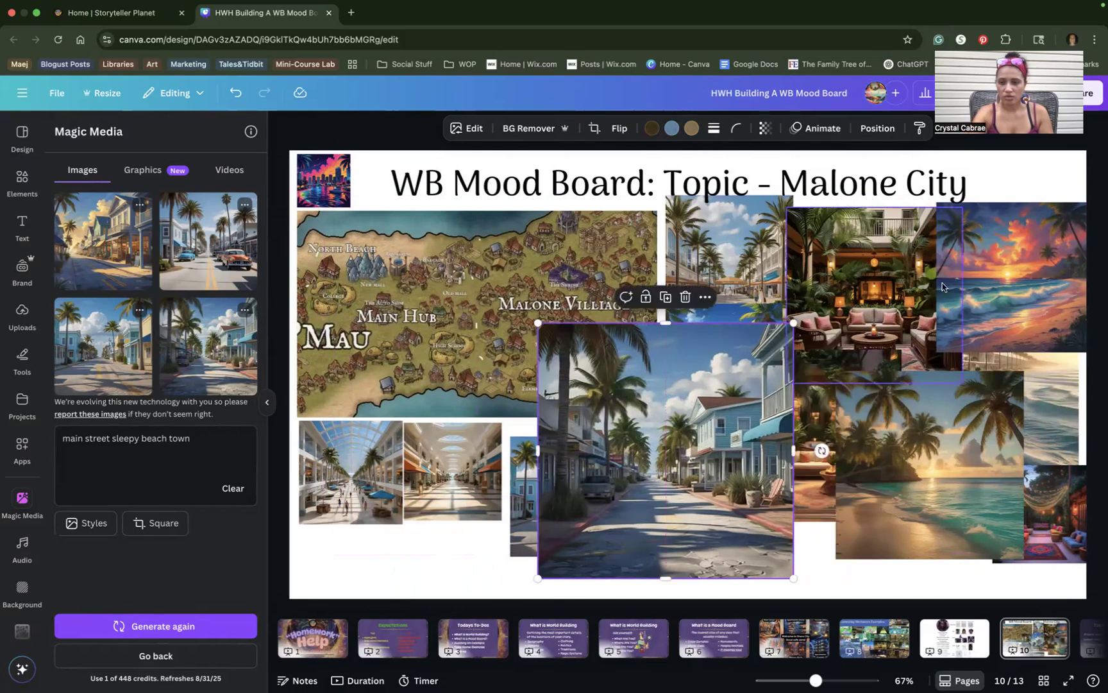
{"action": "left_click", "coordinate": [987, 288]}
{"action": "key", "text": "Delete"}
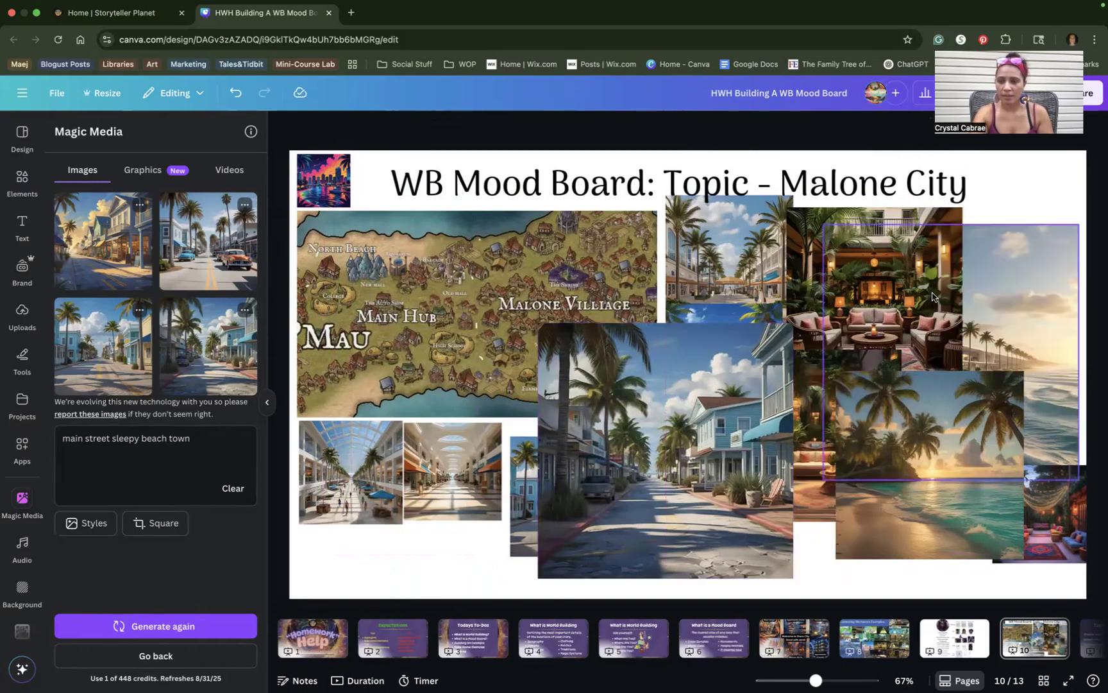
{"action": "left_click", "coordinate": [1004, 319]}
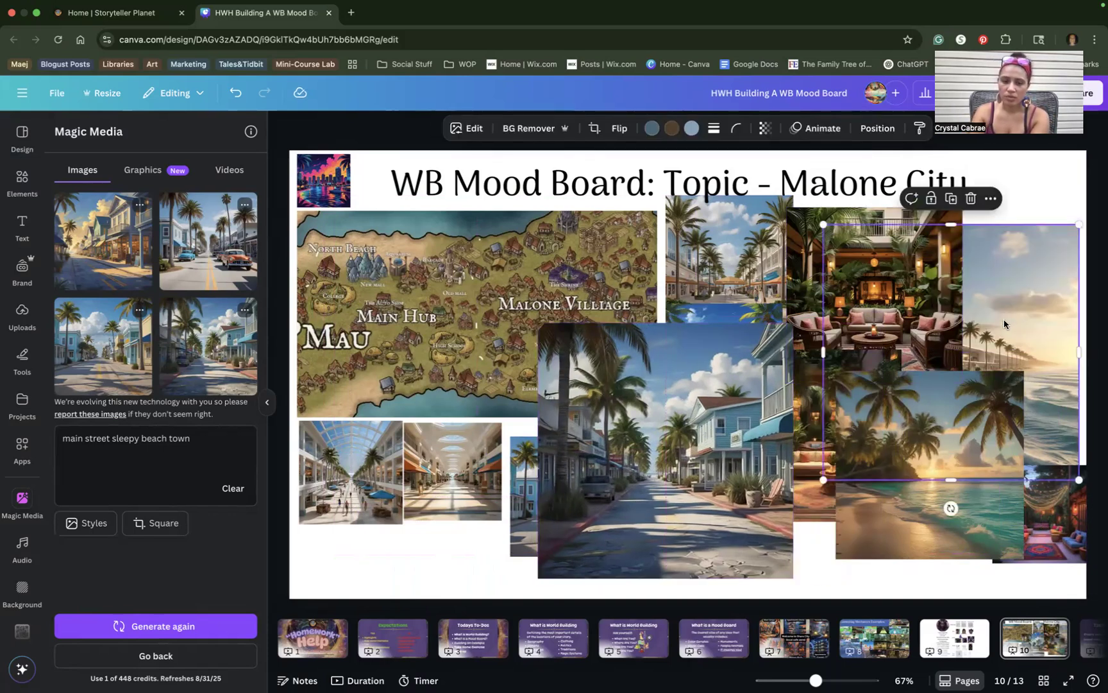
{"action": "left_click_drag", "start_coordinate": [823, 477], "coordinate": [984, 318]}
{"action": "left_click_drag", "start_coordinate": [888, 274], "coordinate": [905, 453]}
{"action": "left_click_drag", "start_coordinate": [975, 324], "coordinate": [1048, 446]}
{"action": "left_click_drag", "start_coordinate": [1038, 260], "coordinate": [847, 236]}
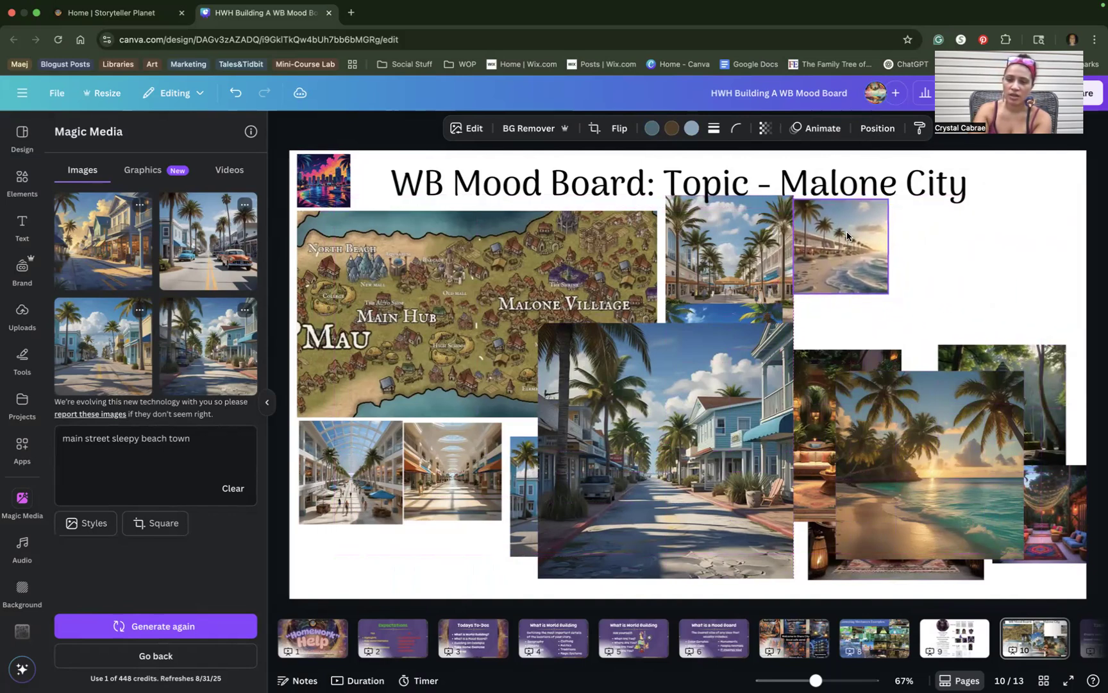
{"action": "left_click_drag", "start_coordinate": [925, 468], "coordinate": [979, 291]}
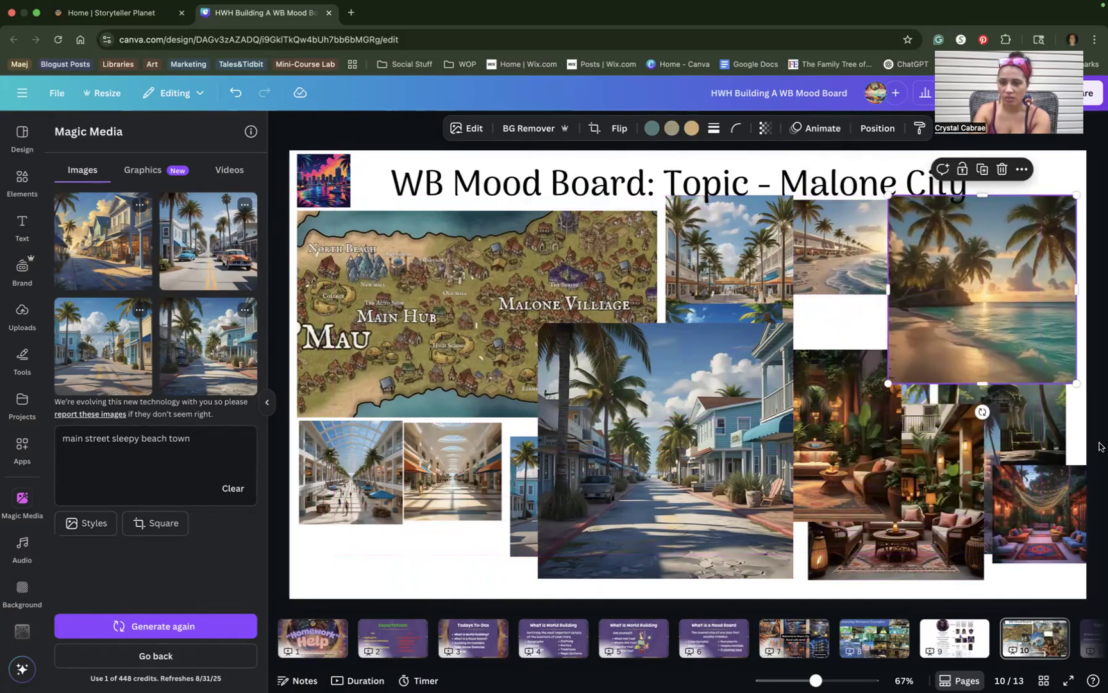
{"action": "left_click_drag", "start_coordinate": [1076, 382], "coordinate": [987, 297]}
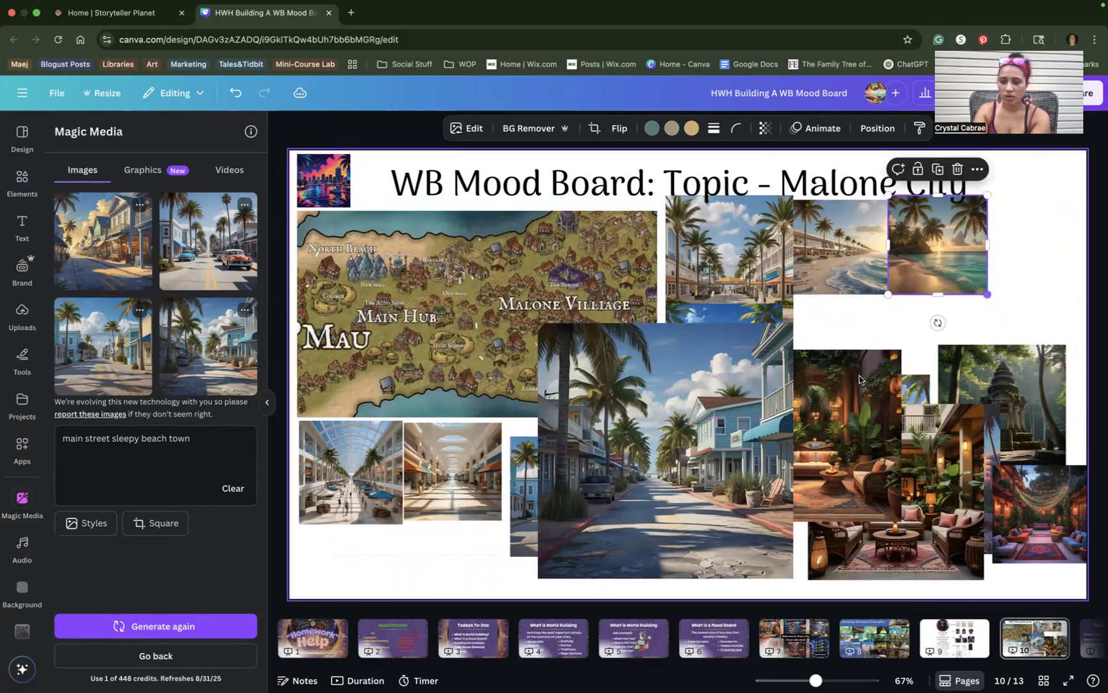
Shrink the temple image and place it beside the title.
{"action": "left_click", "coordinate": [1017, 391]}
{"action": "left_click_drag", "start_coordinate": [1017, 391], "coordinate": [970, 333]}
{"action": "left_click_drag", "start_coordinate": [1013, 422], "coordinate": [958, 365]}
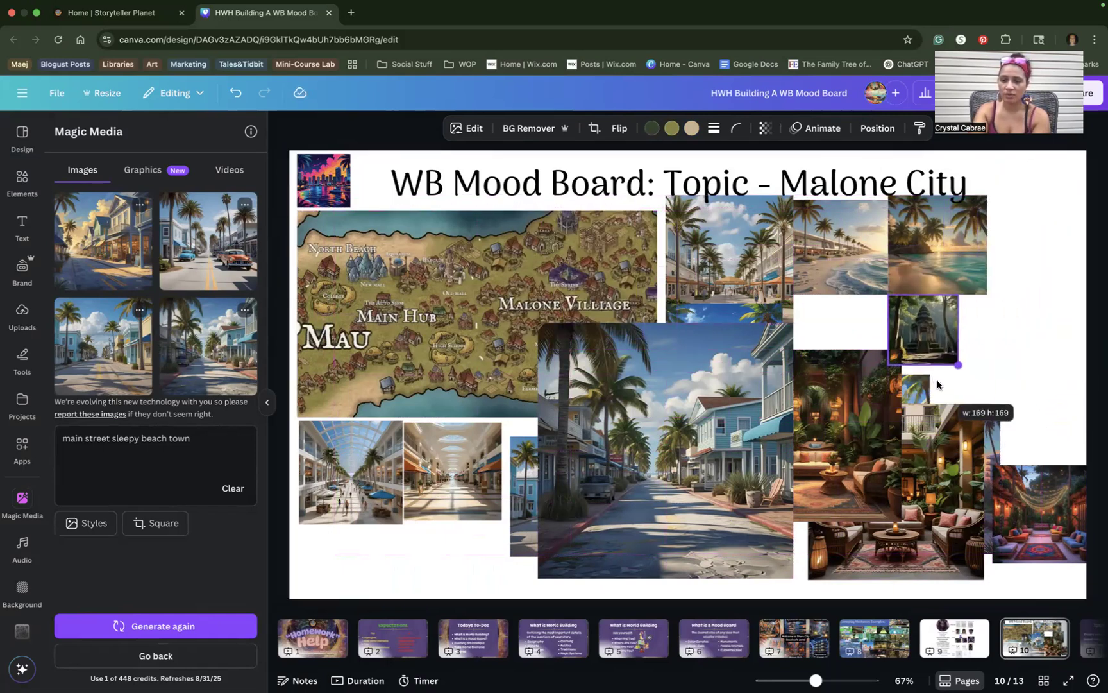
{"action": "left_click_drag", "start_coordinate": [621, 226], "coordinate": [383, 190]}
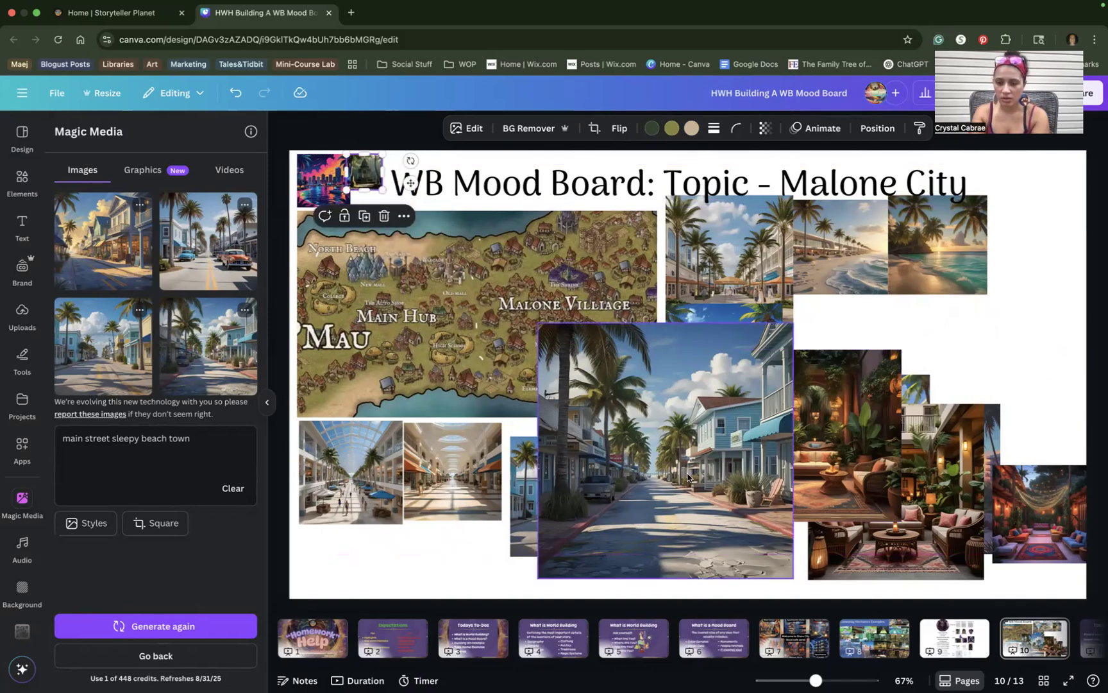
Shrink the street photos to small squares and cluster the lounge and macramé images at bottom right.
{"action": "left_click", "coordinate": [660, 477]}
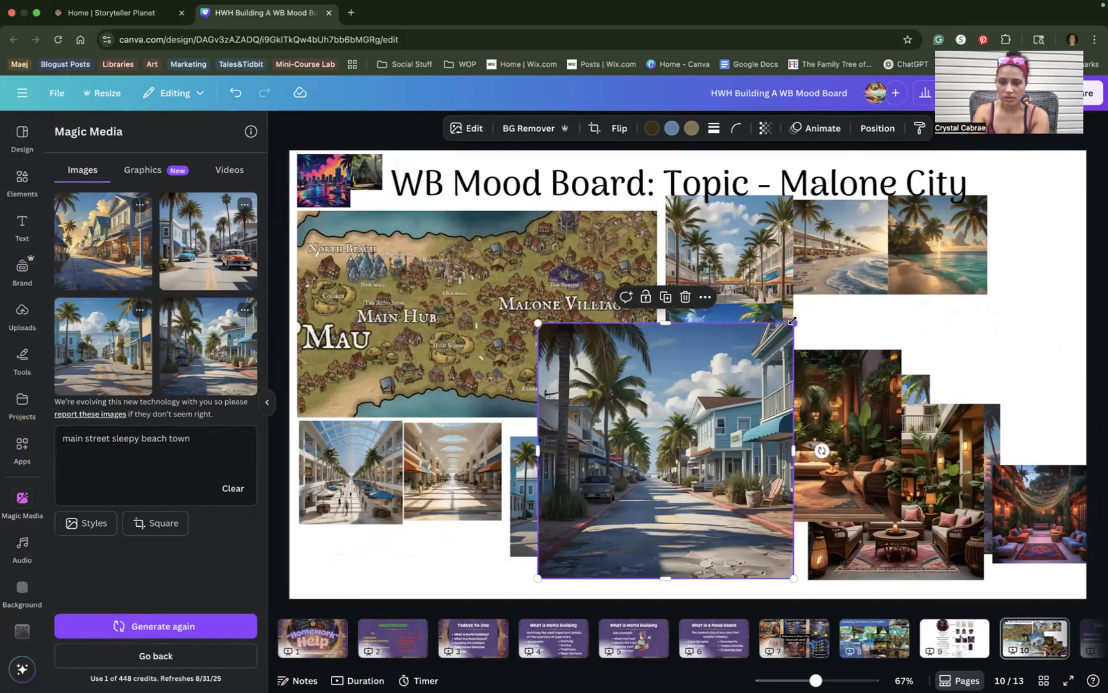
{"action": "left_click_drag", "start_coordinate": [793, 324], "coordinate": [712, 404]}
{"action": "left_click_drag", "start_coordinate": [656, 492], "coordinate": [606, 510]}
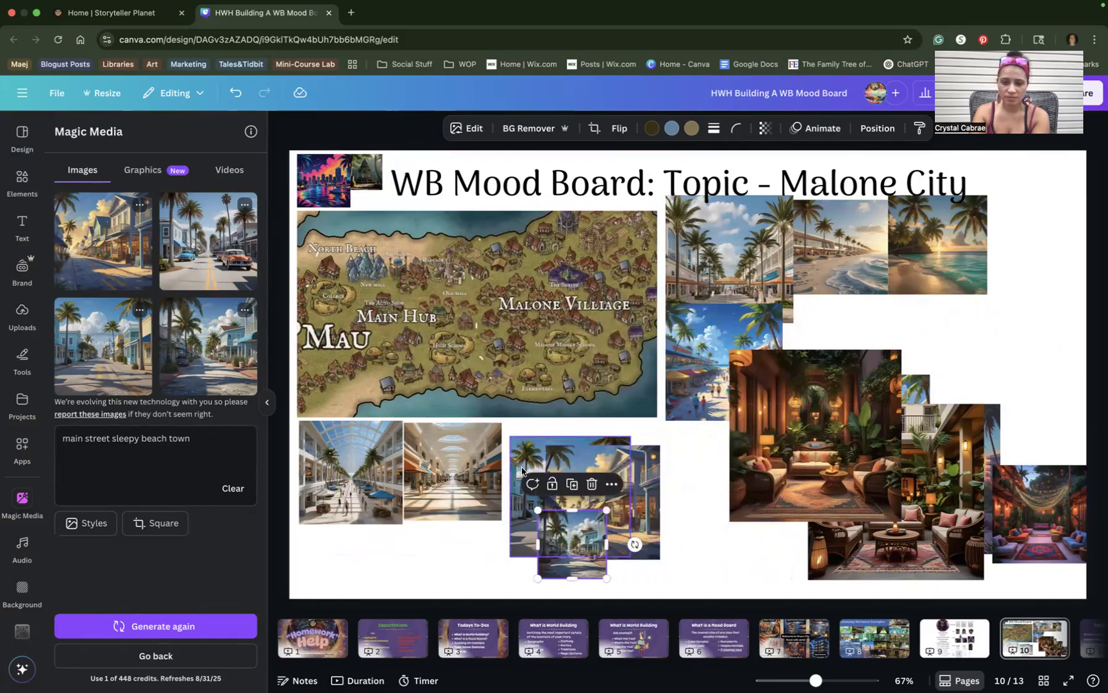
{"action": "left_click", "coordinate": [523, 470]}
{"action": "mouse_move", "coordinate": [723, 341]}
{"action": "left_mouse_down"}
{"action": "mouse_move", "coordinate": [723, 421]}
{"action": "mouse_move", "coordinate": [723, 371]}
{"action": "mouse_move", "coordinate": [977, 297]}
{"action": "mouse_move", "coordinate": [723, 338]}
{"action": "left_mouse_up"}
{"action": "left_click_drag", "start_coordinate": [786, 402], "coordinate": [981, 386]}
{"action": "left_click_drag", "start_coordinate": [852, 387], "coordinate": [786, 530]}
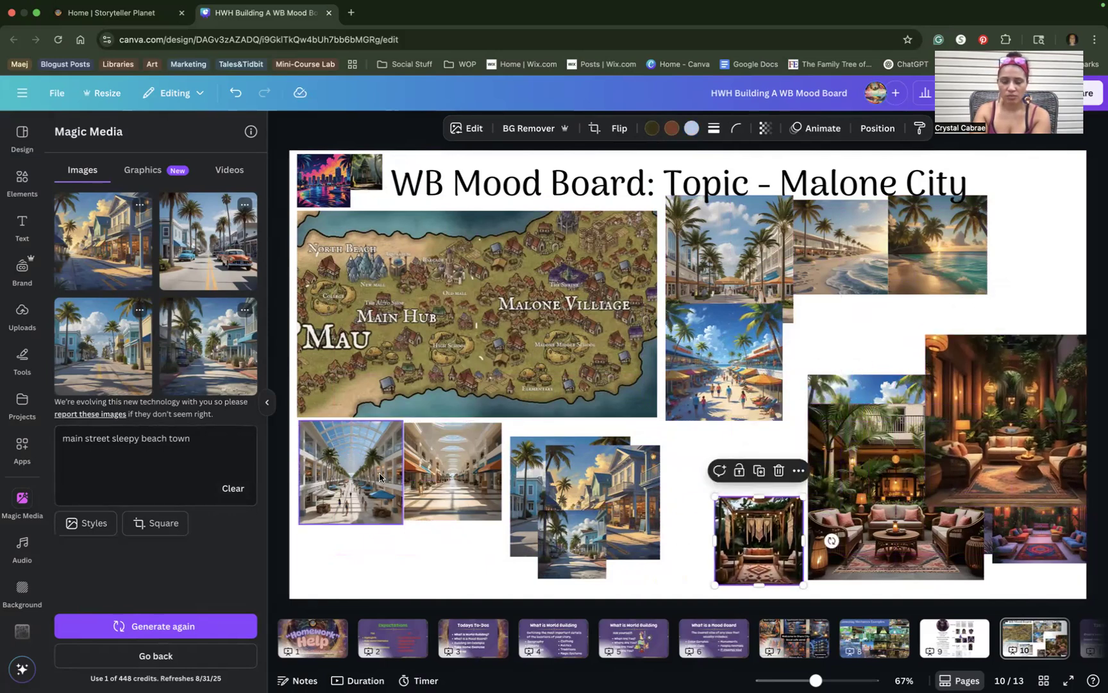
{"action": "left_click_drag", "start_coordinate": [606, 473], "coordinate": [692, 467]}
{"action": "left_click_drag", "start_coordinate": [749, 543], "coordinate": [924, 407]}
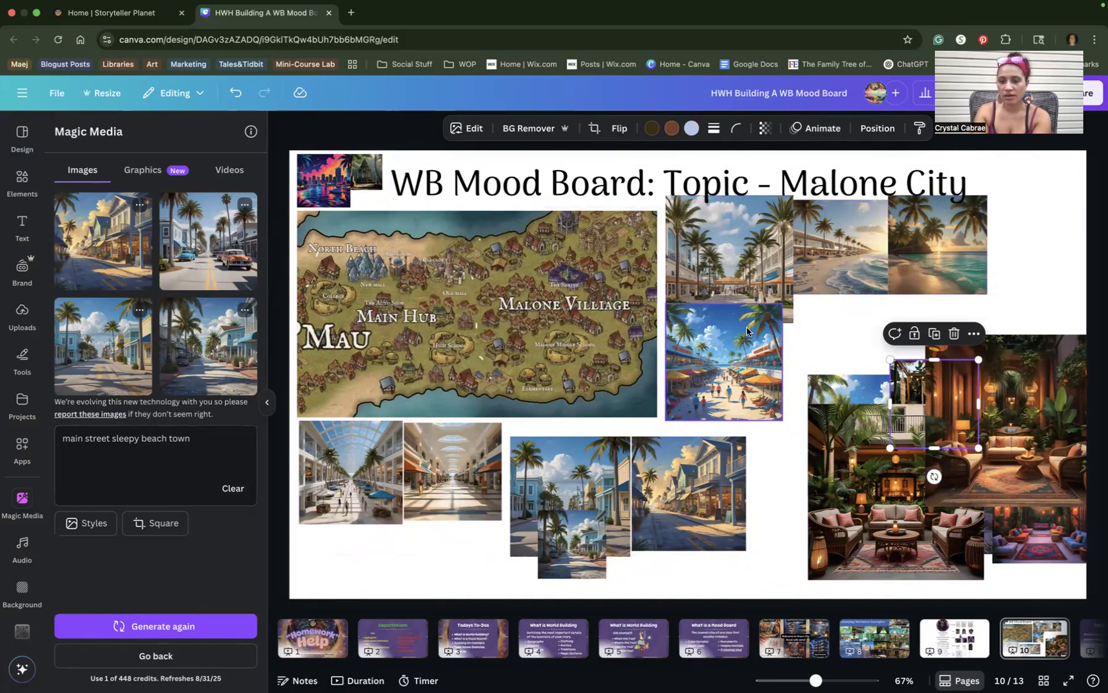
Delete then restore the crowded beach image, and shift the small beach-street square right.
{"action": "left_click", "coordinate": [741, 378]}
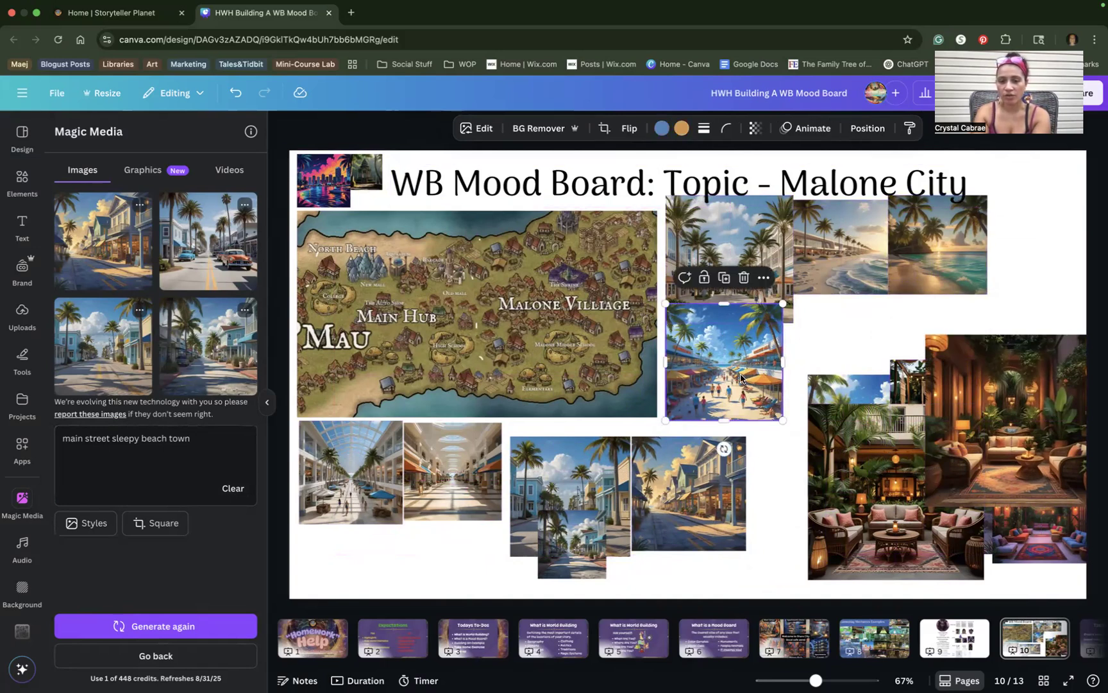
{"action": "key", "text": "Delete"}
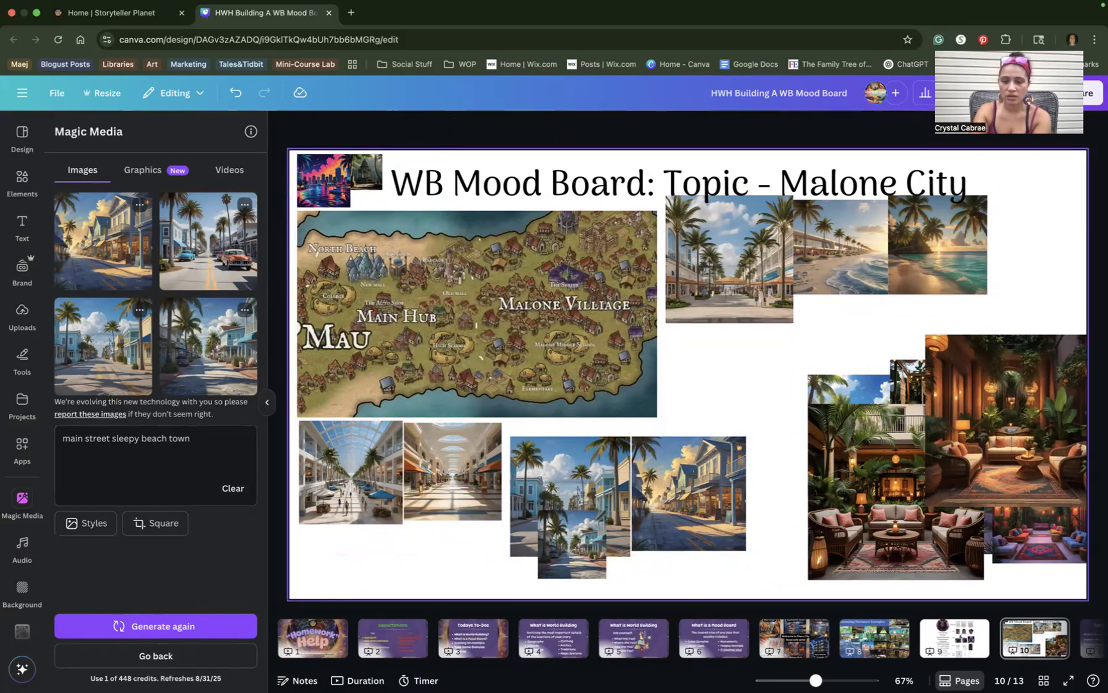
{"action": "key", "text": "super+z"}
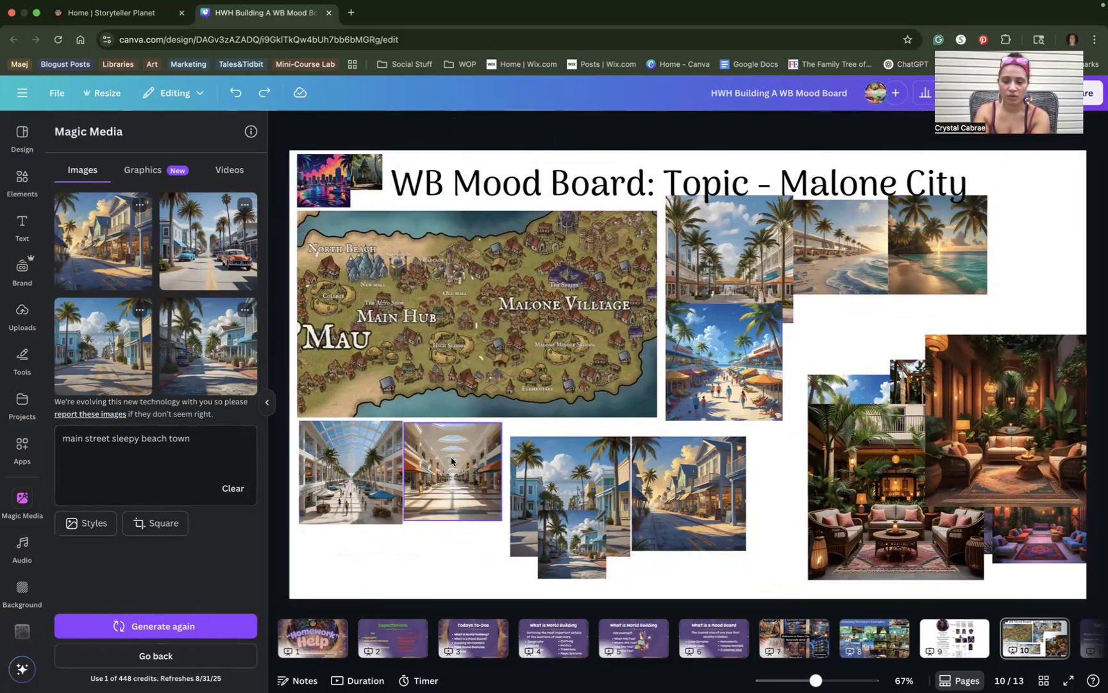
{"action": "left_click_drag", "start_coordinate": [562, 573], "coordinate": [579, 599]}
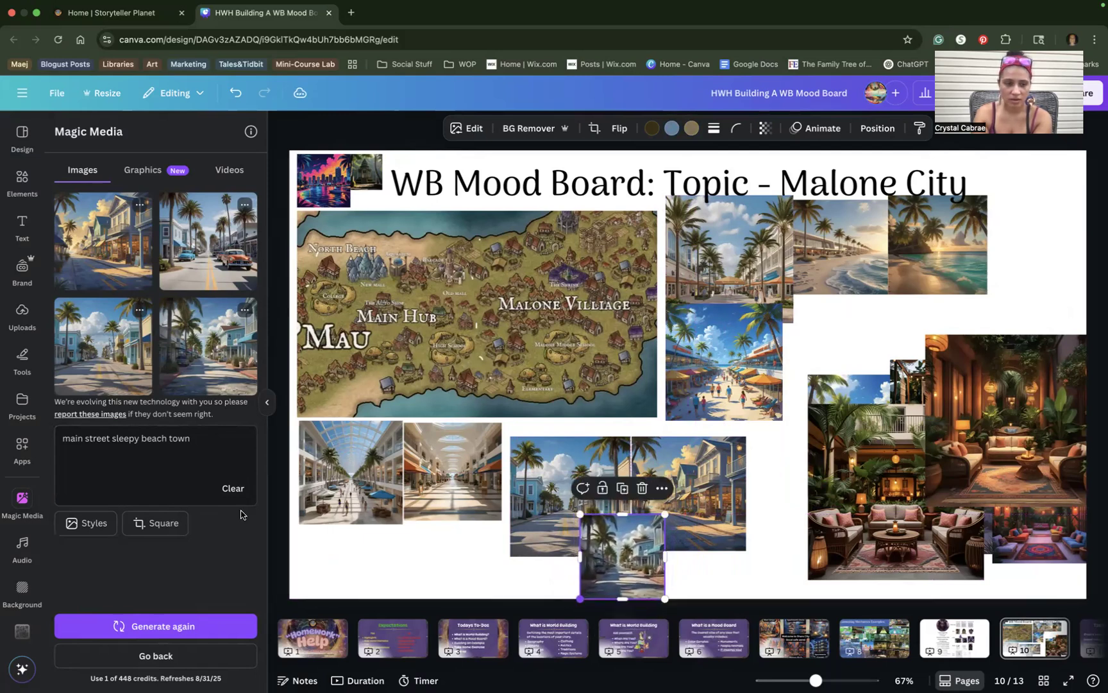
Append 'south beach' to the prompt and generate new street images.
{"action": "left_click", "coordinate": [191, 439]}
{"action": "type", "text": "south beach"}
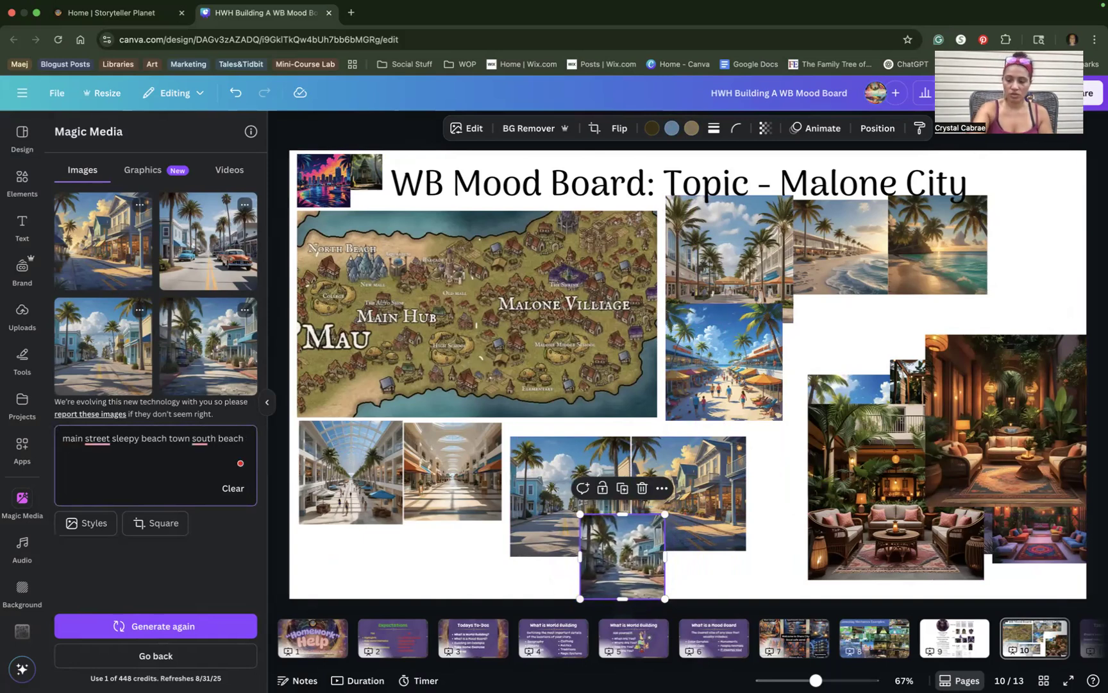
{"action": "key", "text": "Return"}
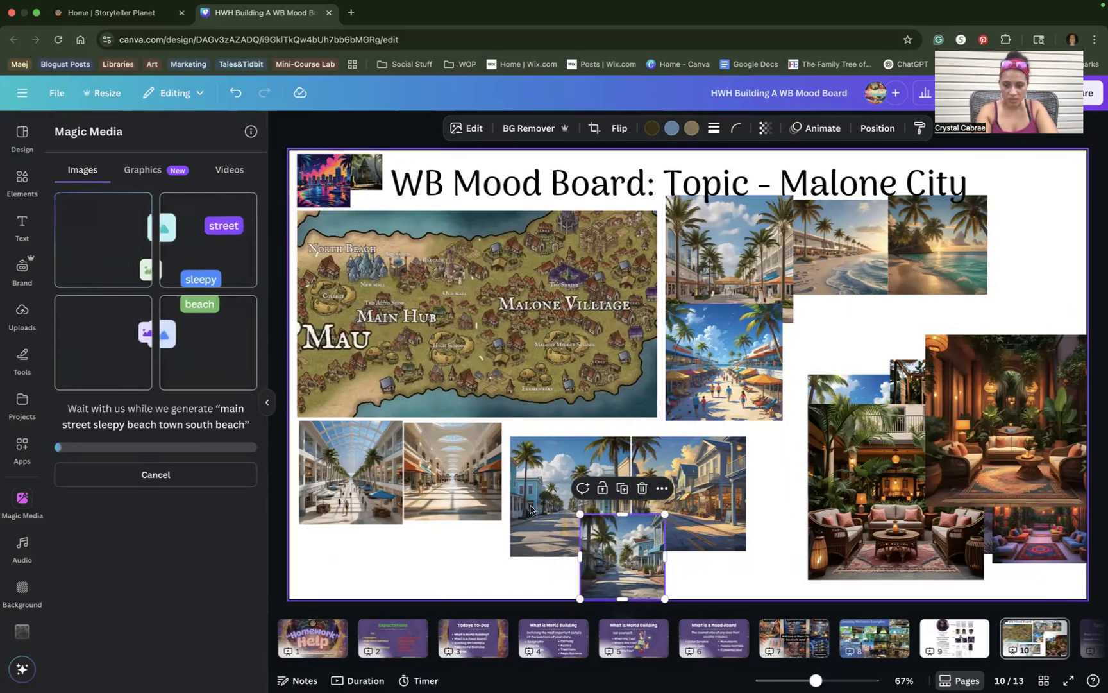
Shrink and align the blue and sunset street images into a row of squares beneath the map.
{"action": "left_click_drag", "start_coordinate": [626, 548], "coordinate": [786, 457]}
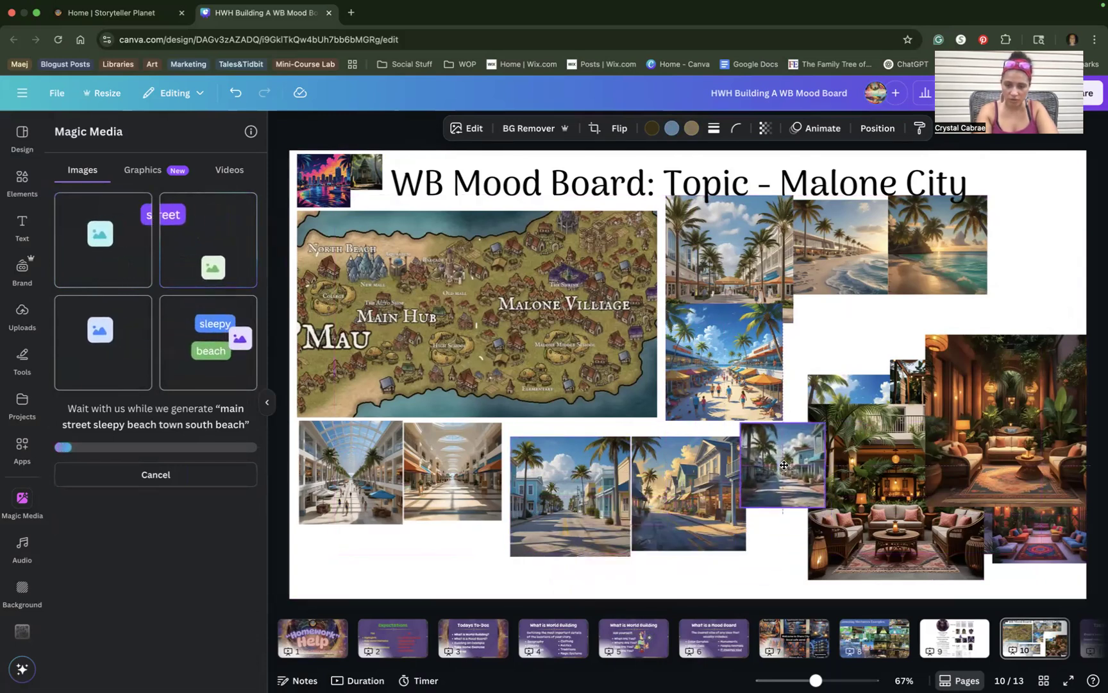
{"action": "left_click_drag", "start_coordinate": [587, 496], "coordinate": [584, 482]}
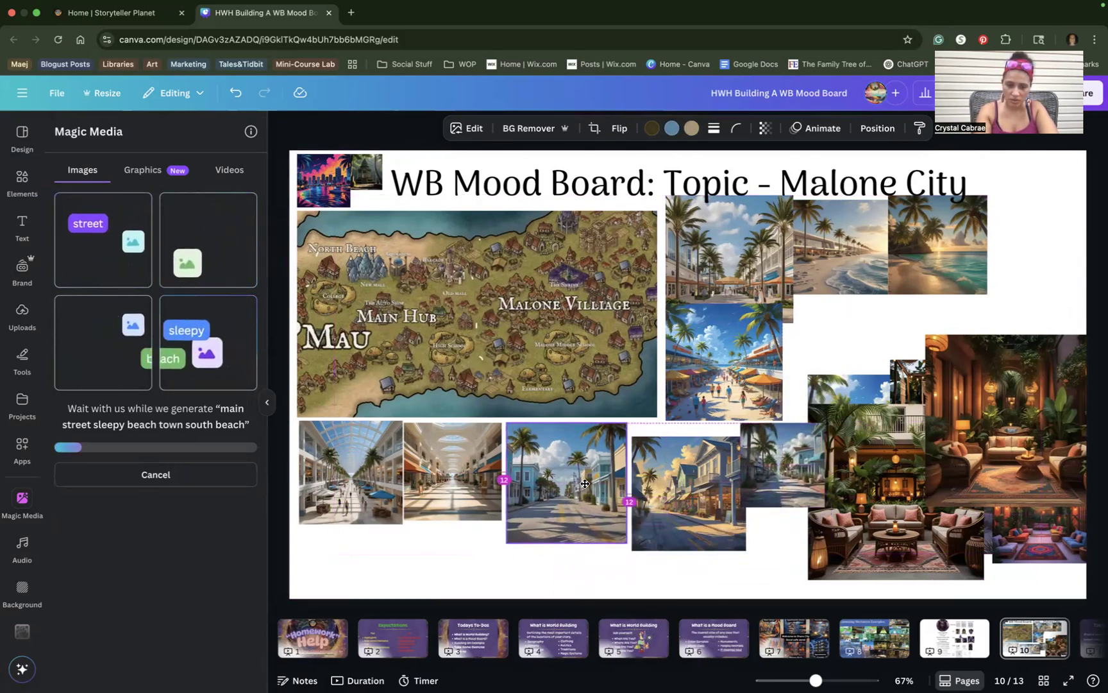
{"action": "left_click_drag", "start_coordinate": [626, 542], "coordinate": [594, 511]}
{"action": "left_click_drag", "start_coordinate": [673, 488], "coordinate": [639, 474]}
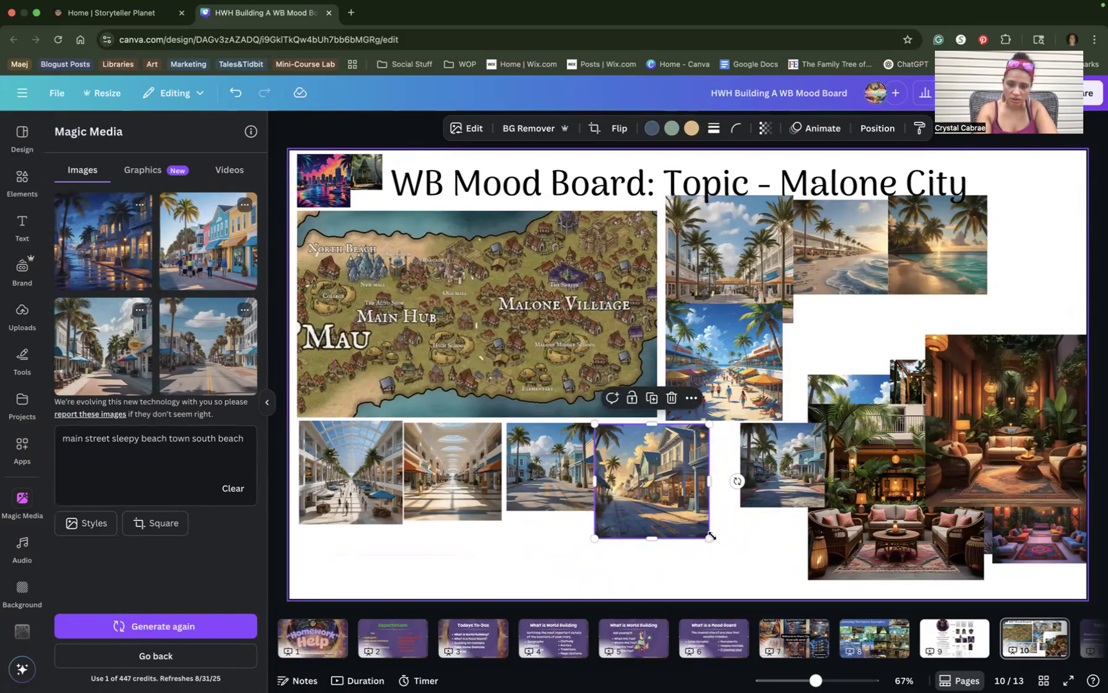
{"action": "left_click_drag", "start_coordinate": [709, 537], "coordinate": [681, 511]}
{"action": "left_click_drag", "start_coordinate": [772, 474], "coordinate": [714, 475]}
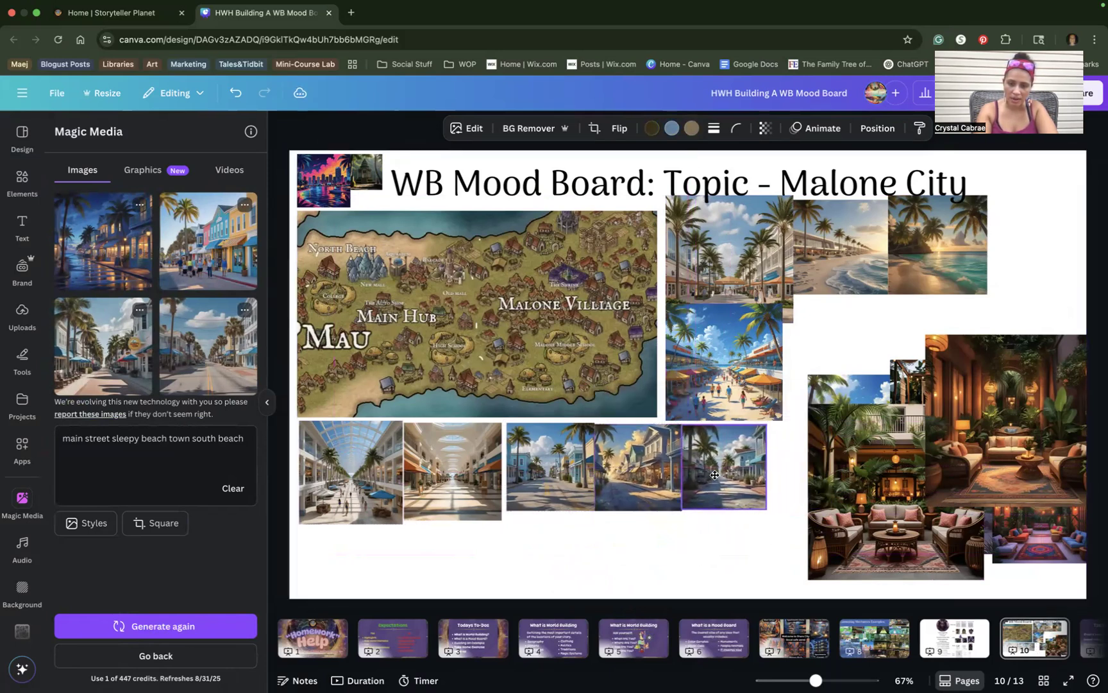
{"action": "left_click", "coordinate": [621, 466]}
{"action": "left_click_drag", "start_coordinate": [620, 467], "coordinate": [620, 462]}
{"action": "left_click", "coordinate": [709, 476]}
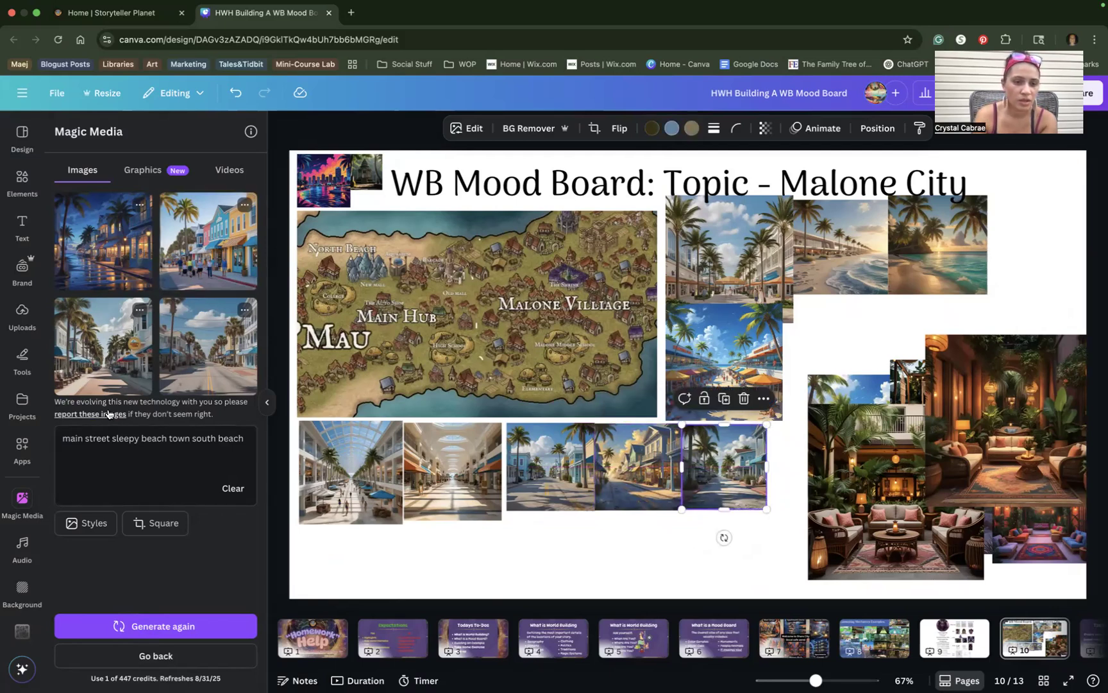
Add the street image, then shrink it and the beach-crowd image (169 square) into the top-right cluster.
{"action": "left_click", "coordinate": [122, 359]}
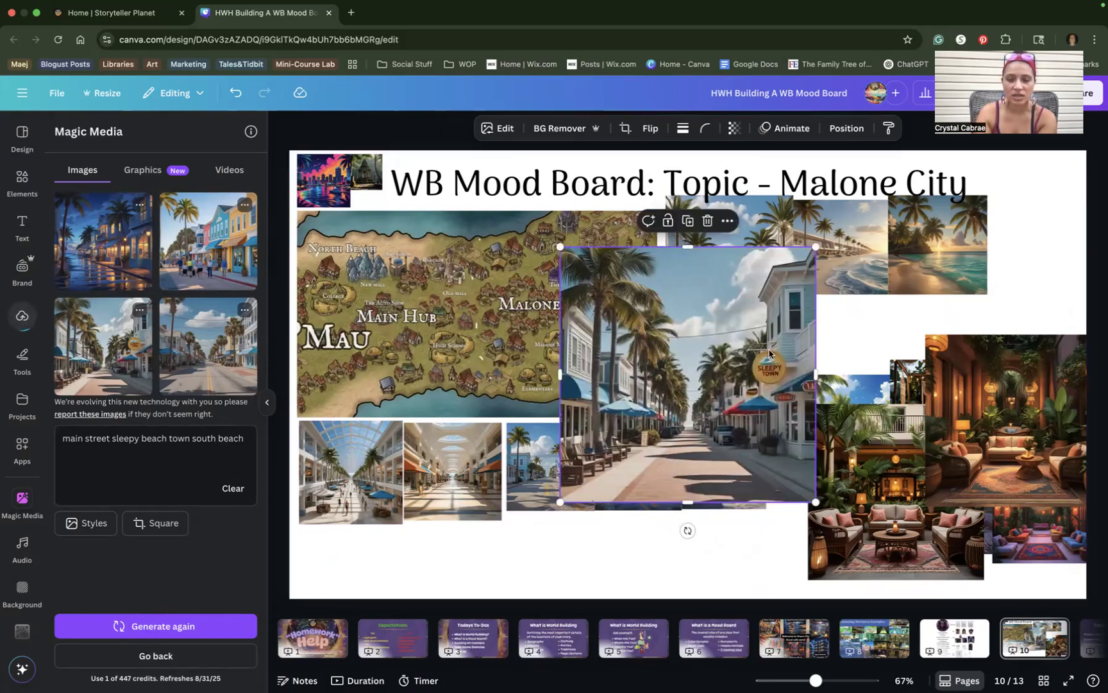
{"action": "left_click_drag", "start_coordinate": [815, 246], "coordinate": [711, 411]}
{"action": "left_click_drag", "start_coordinate": [641, 449], "coordinate": [863, 307]}
{"action": "left_click_drag", "start_coordinate": [840, 399], "coordinate": [721, 506]}
{"action": "left_click_drag", "start_coordinate": [741, 564], "coordinate": [900, 367]}
{"action": "left_click_drag", "start_coordinate": [972, 411], "coordinate": [898, 376]}
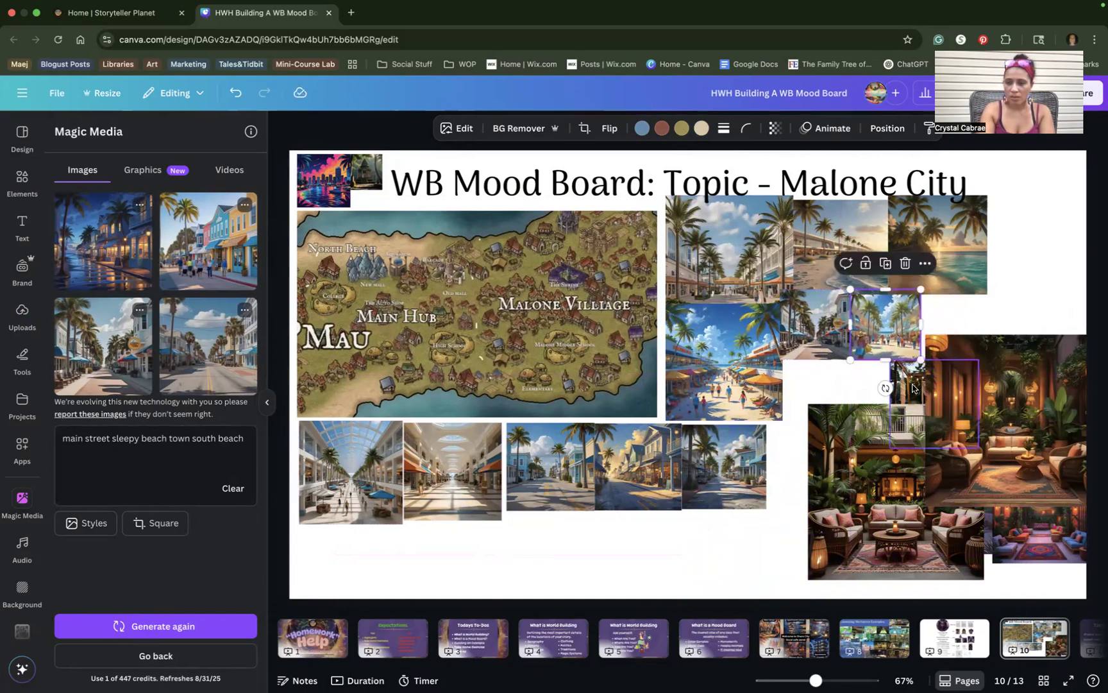
Shrink the sunset beach image into the top-right corner, moving the lounge and patio images below.
{"action": "left_click_drag", "start_coordinate": [997, 404], "coordinate": [794, 496]}
{"action": "left_click_drag", "start_coordinate": [943, 390], "coordinate": [1029, 307]}
{"action": "left_click_drag", "start_coordinate": [994, 427], "coordinate": [1070, 210]}
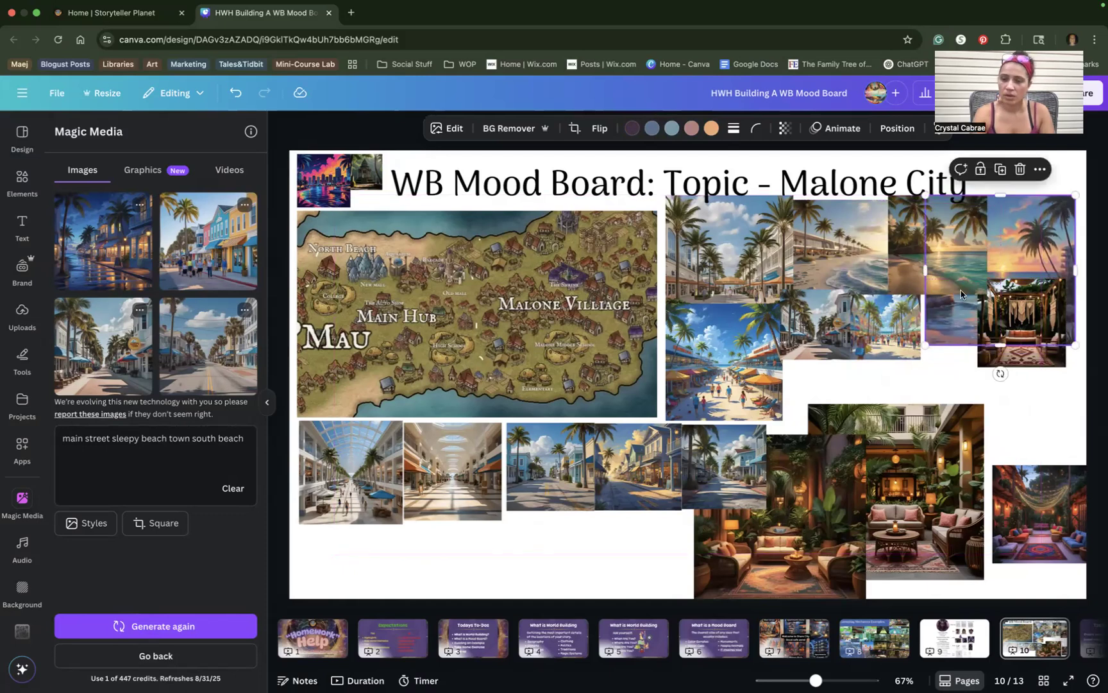
{"action": "left_click_drag", "start_coordinate": [926, 345], "coordinate": [968, 285]}
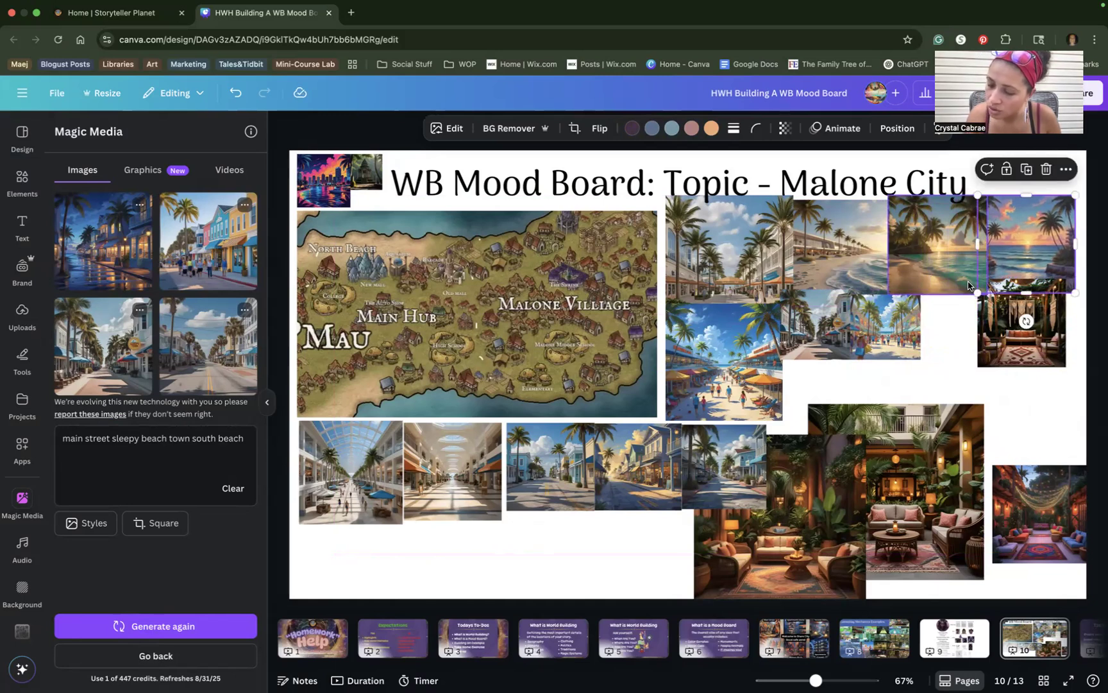
{"action": "left_click_drag", "start_coordinate": [1002, 319], "coordinate": [1006, 357]}
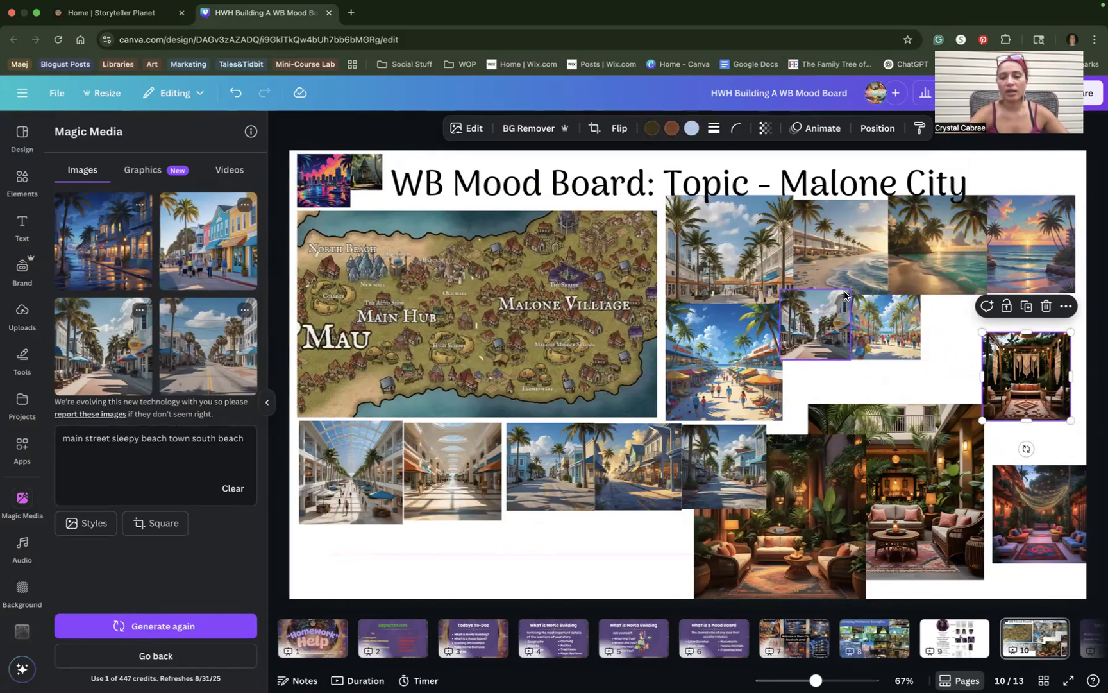
Enlarge the top-left city-skyline image, then undo the change.
{"action": "left_click", "coordinate": [328, 195]}
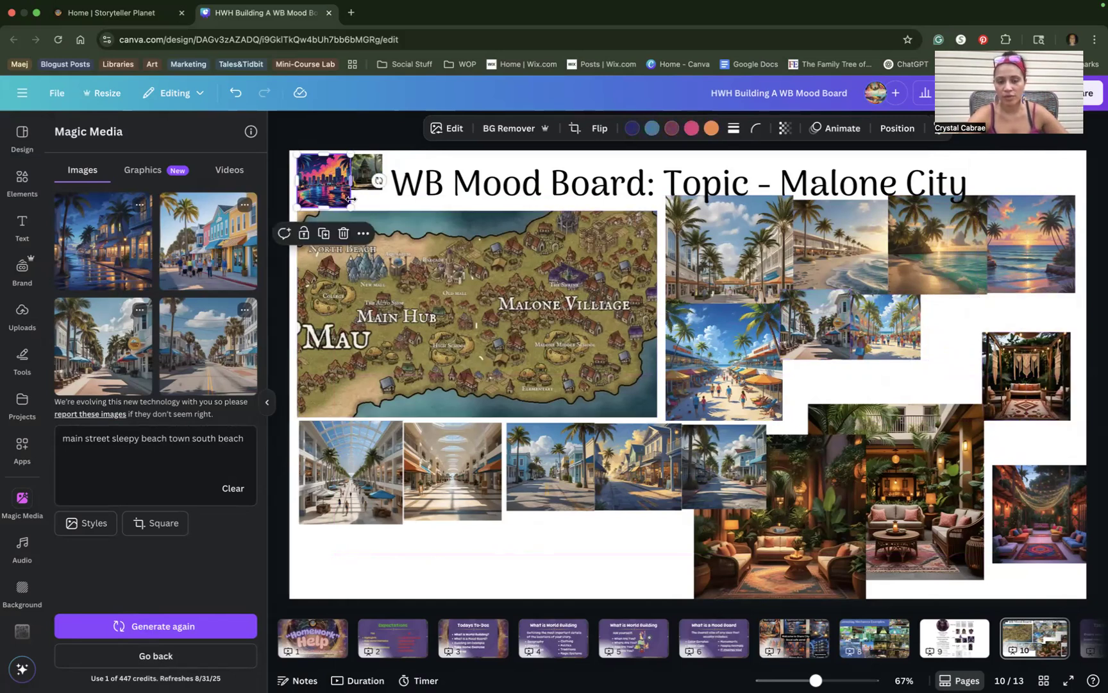
{"action": "left_click_drag", "start_coordinate": [348, 204], "coordinate": [499, 301]}
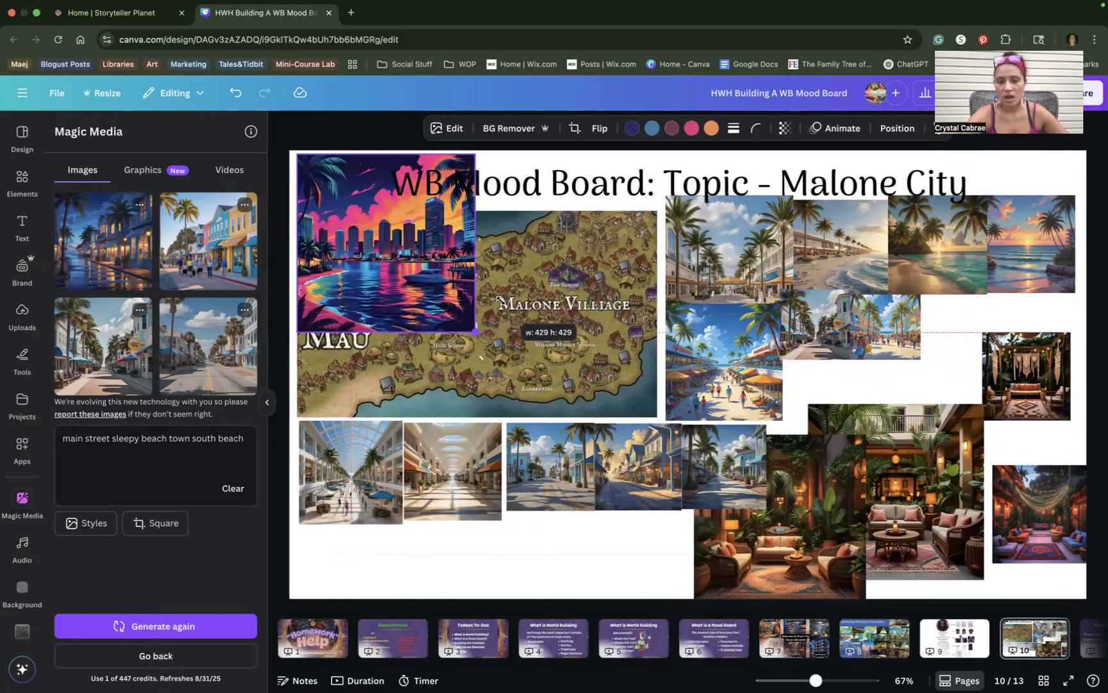
{"action": "key", "text": "super+z"}
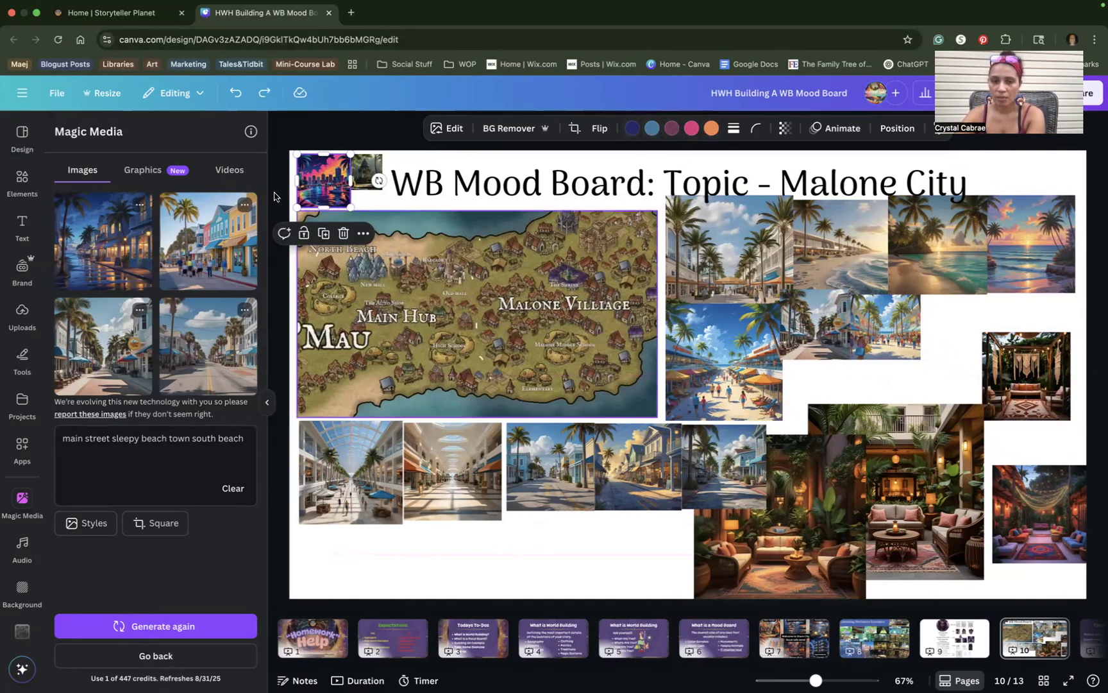
Add the night waterfront street image, shrink it, and place it at the upper right.
{"action": "left_click", "coordinate": [346, 459]}
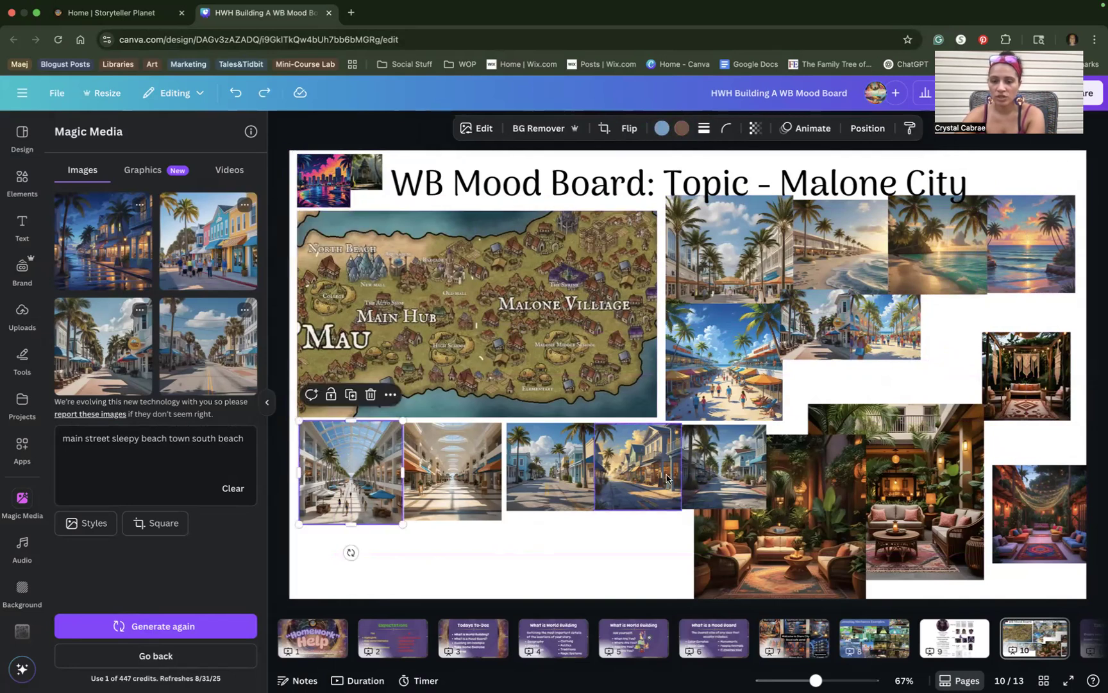
{"action": "left_click", "coordinate": [638, 464]}
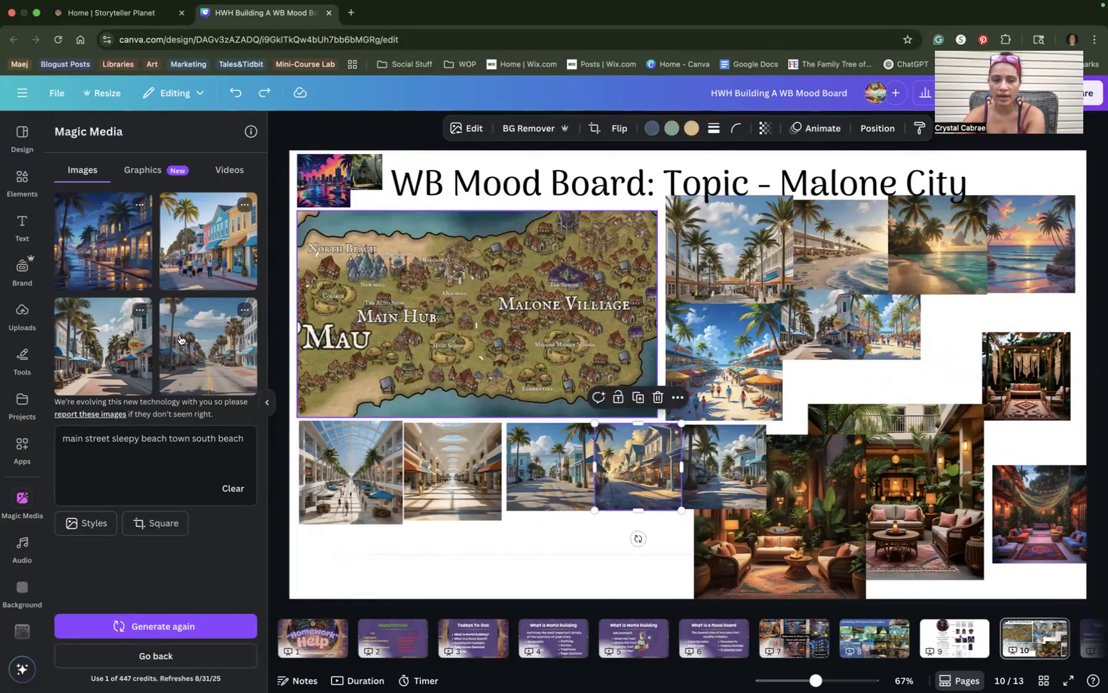
{"action": "left_click", "coordinate": [72, 283]}
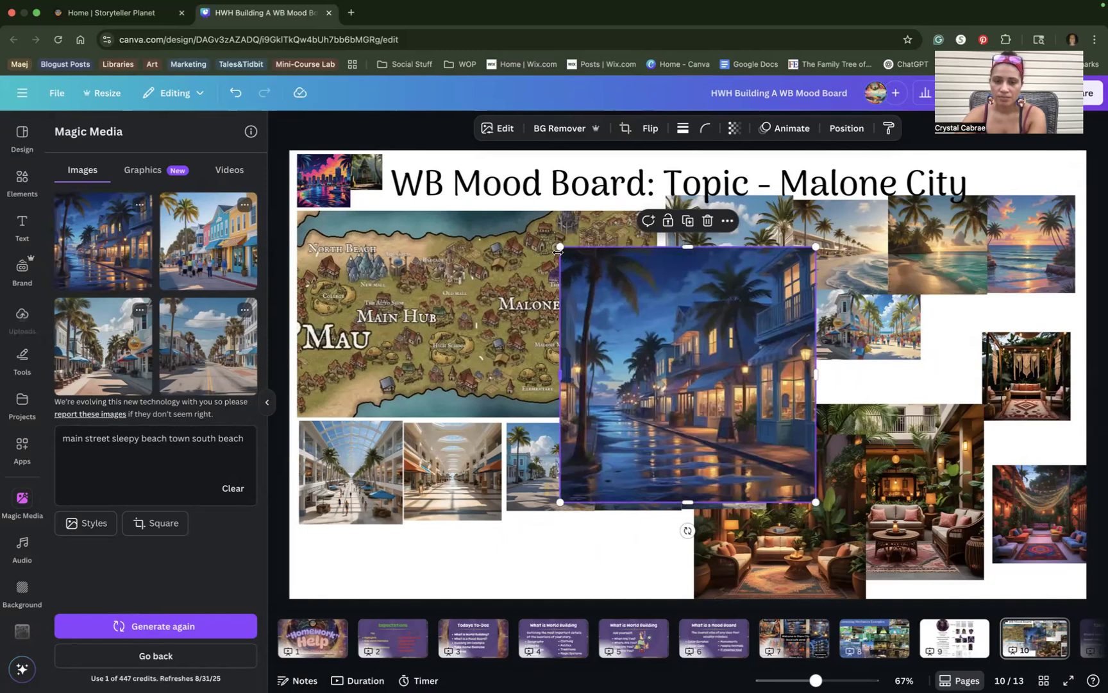
{"action": "left_click_drag", "start_coordinate": [690, 363], "coordinate": [683, 370]}
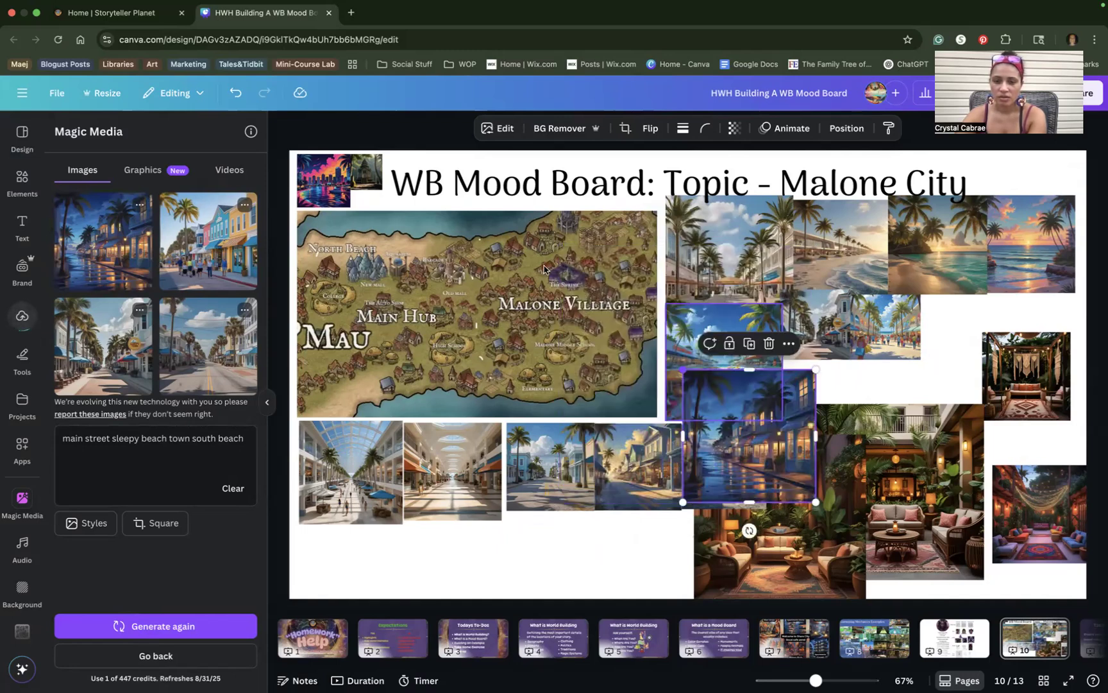
{"action": "left_click_drag", "start_coordinate": [921, 403], "coordinate": [983, 338]}
Shift both lounge images rightward toward the bottom-right corner beside the street row.
{"action": "left_click", "coordinate": [836, 505]}
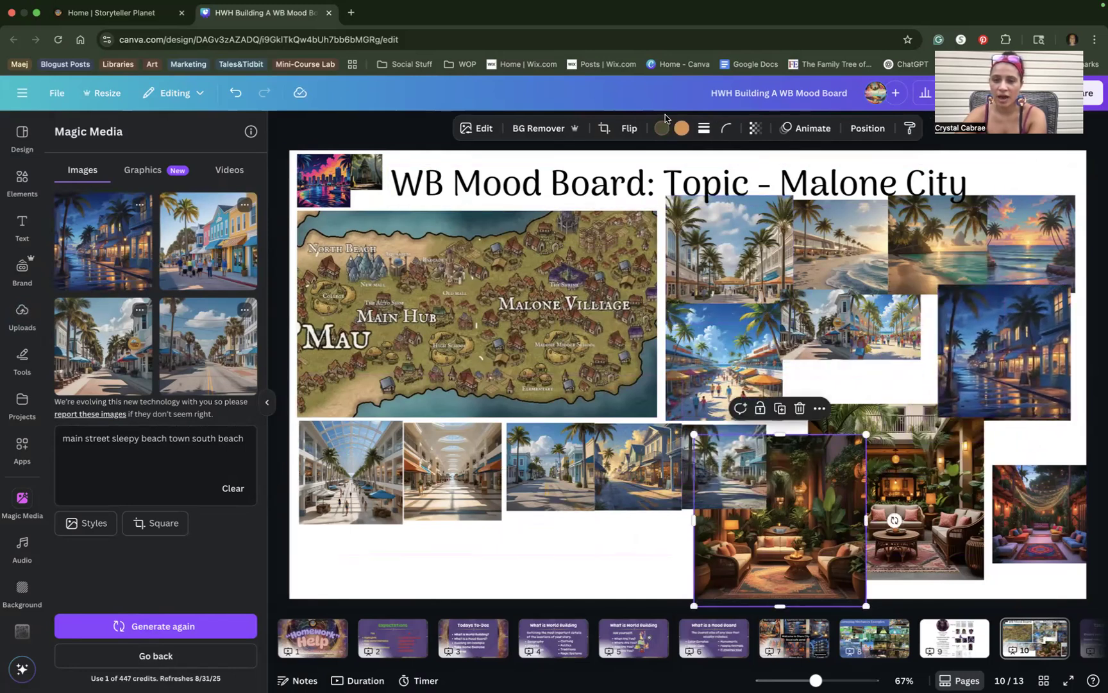
{"action": "left_click", "coordinate": [880, 435]}
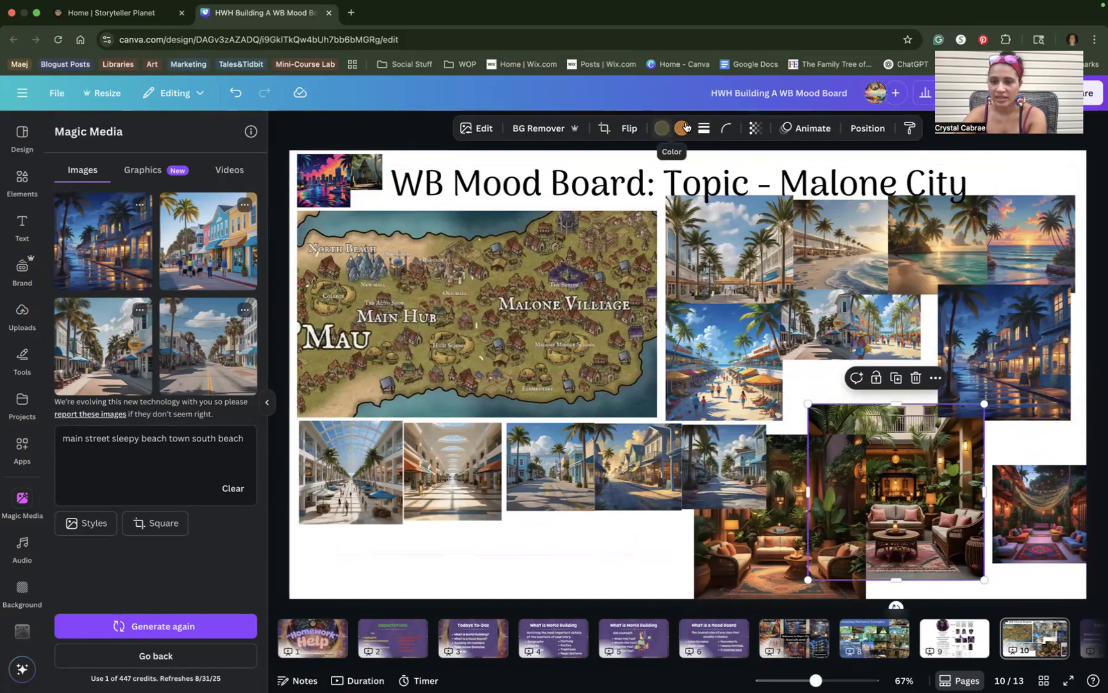
{"action": "left_click", "coordinate": [1032, 507]}
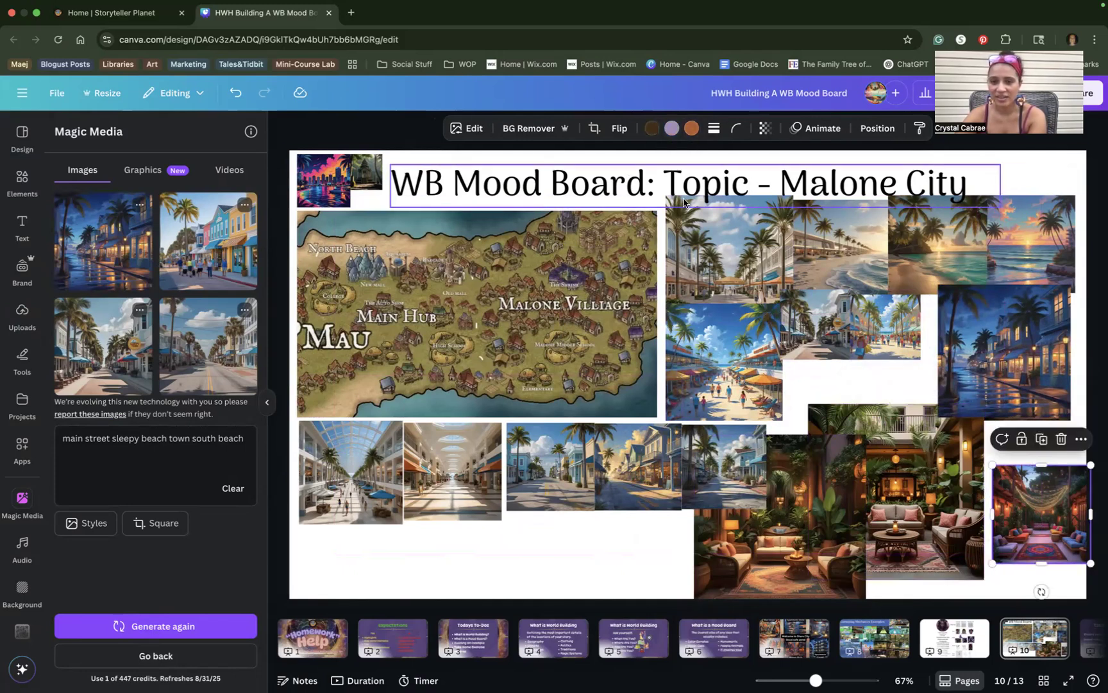
{"action": "left_click_drag", "start_coordinate": [954, 481], "coordinate": [996, 460]}
{"action": "left_click_drag", "start_coordinate": [821, 507], "coordinate": [909, 507]}
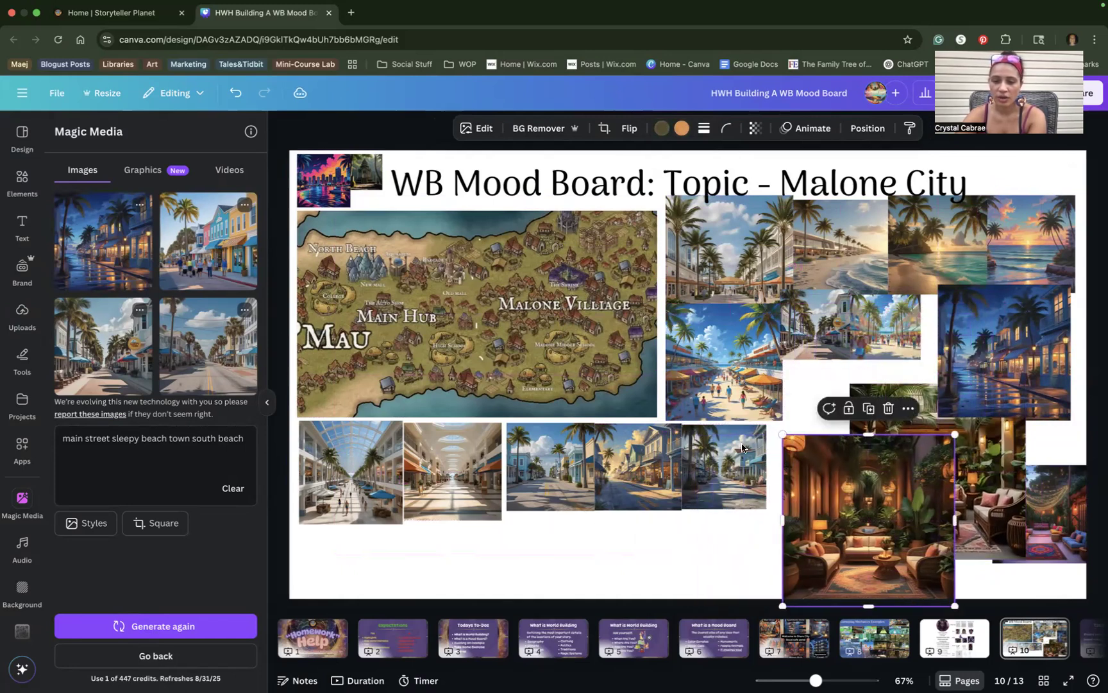
{"action": "left_click", "coordinate": [443, 459]}
{"action": "left_click", "coordinate": [385, 462]}
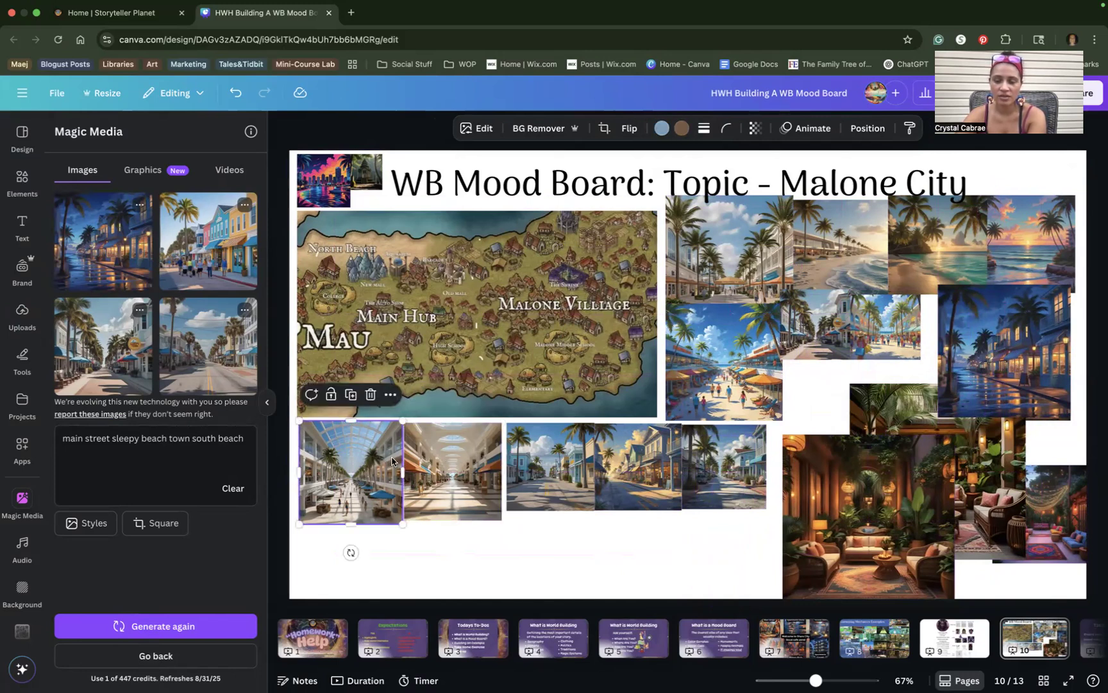
{"action": "left_click", "coordinate": [464, 451]}
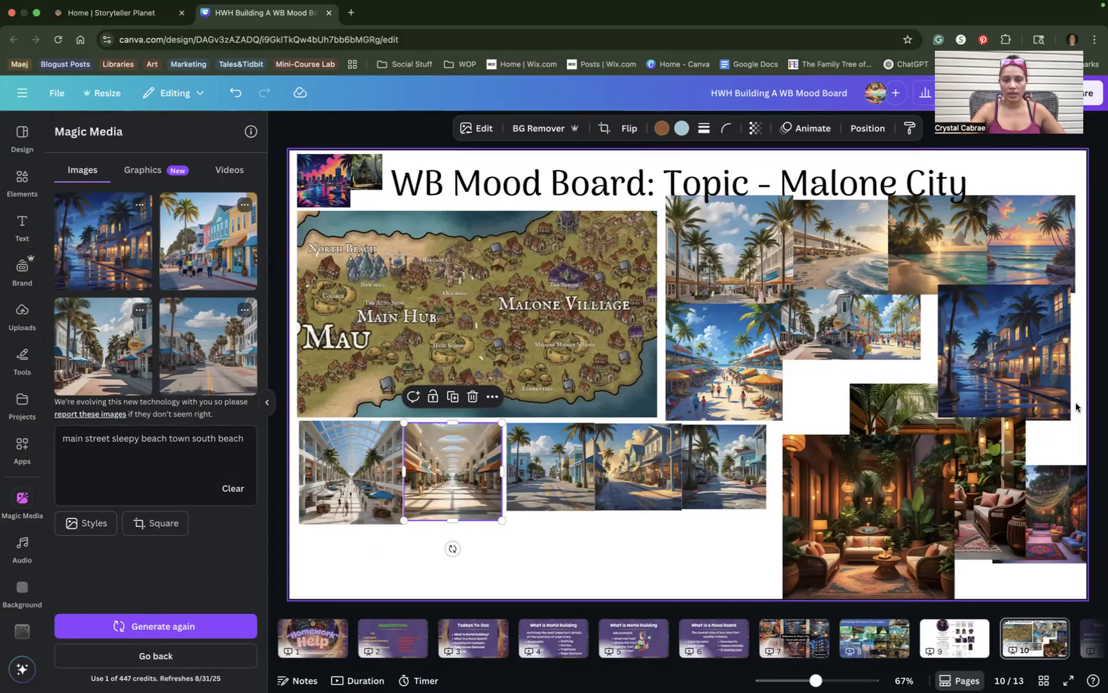
Enlarge the small top-left image beside the skyline picture a little by its corner.
{"action": "left_click", "coordinate": [364, 201]}
{"action": "left_click", "coordinate": [370, 176]}
{"action": "mouse_move", "coordinate": [383, 191]}
{"action": "left_mouse_down"}
{"action": "mouse_move", "coordinate": [436, 244]}
{"action": "mouse_move", "coordinate": [387, 194]}
{"action": "left_mouse_up"}
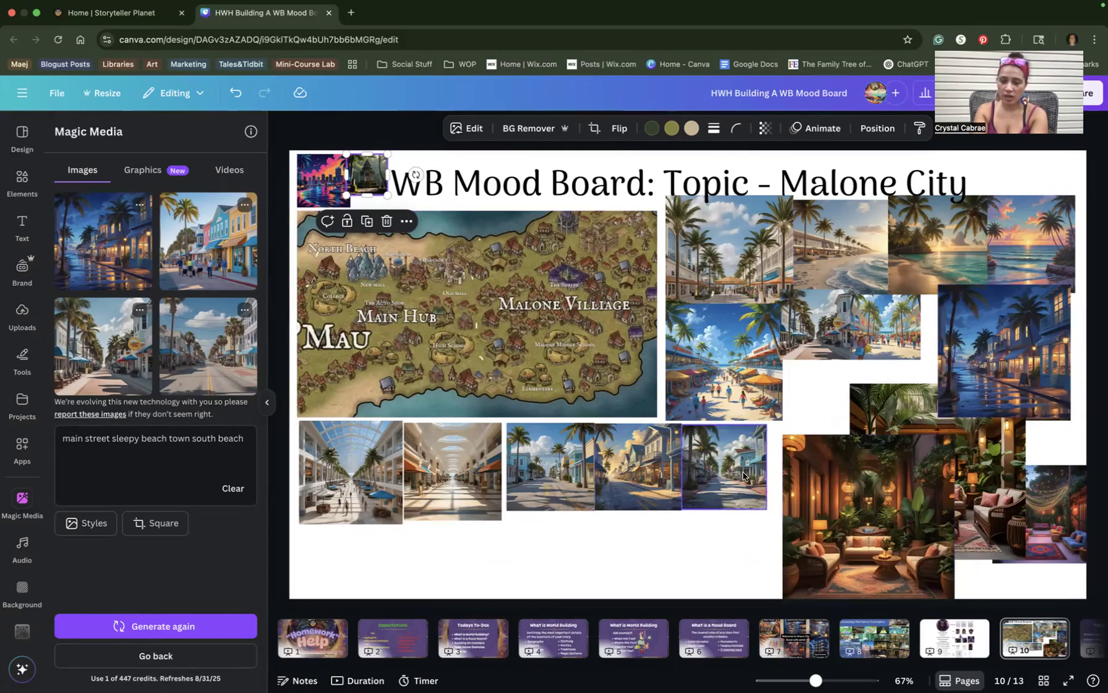
Shrink both lounge photos at the lower right and move the night street photo down over them.
{"action": "left_click", "coordinate": [975, 454]}
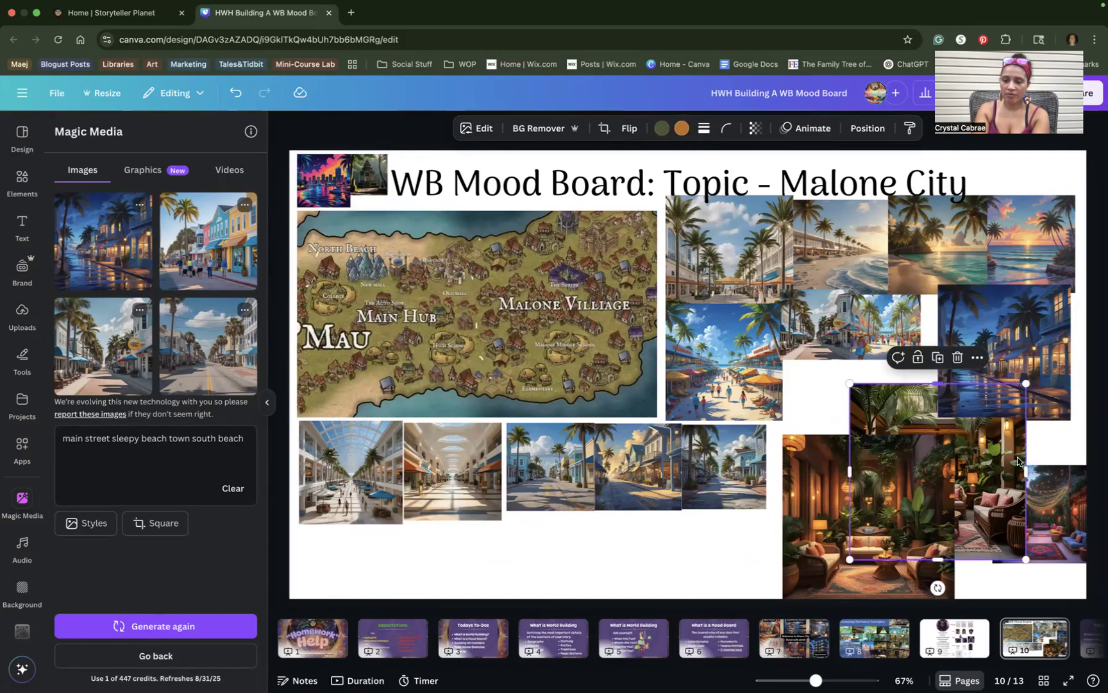
{"action": "left_click_drag", "start_coordinate": [1026, 558], "coordinate": [958, 491]}
{"action": "left_click_drag", "start_coordinate": [912, 418], "coordinate": [856, 398]}
{"action": "left_click", "coordinate": [787, 448]}
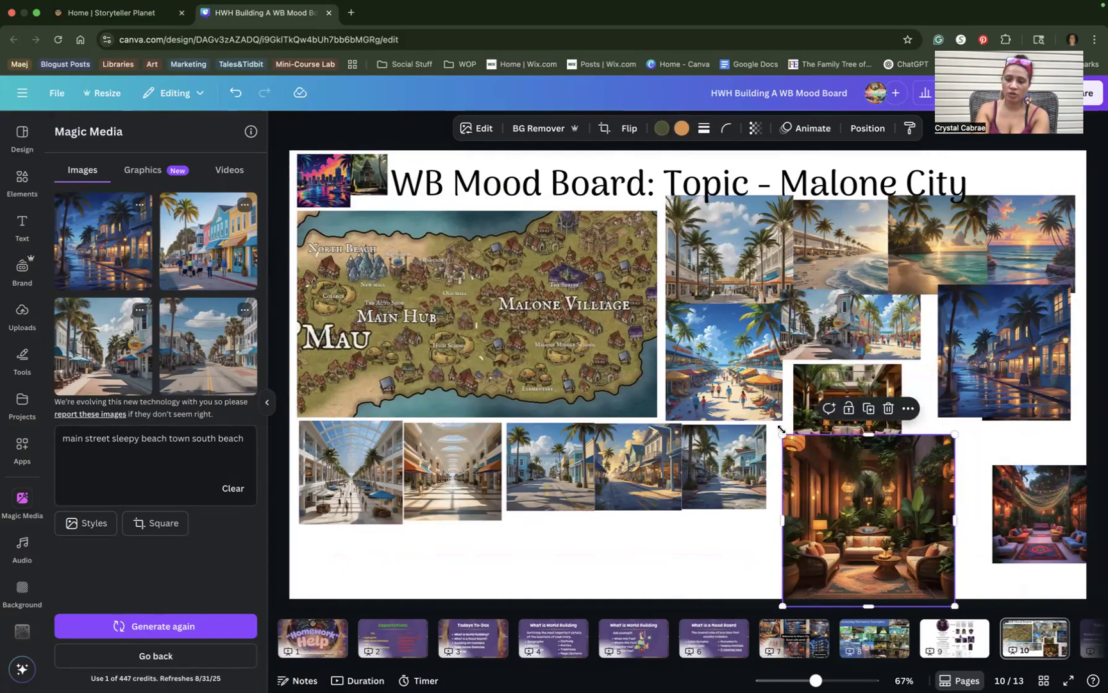
{"action": "left_click_drag", "start_coordinate": [783, 433], "coordinate": [831, 482]}
{"action": "left_click_drag", "start_coordinate": [881, 513], "coordinate": [882, 502]}
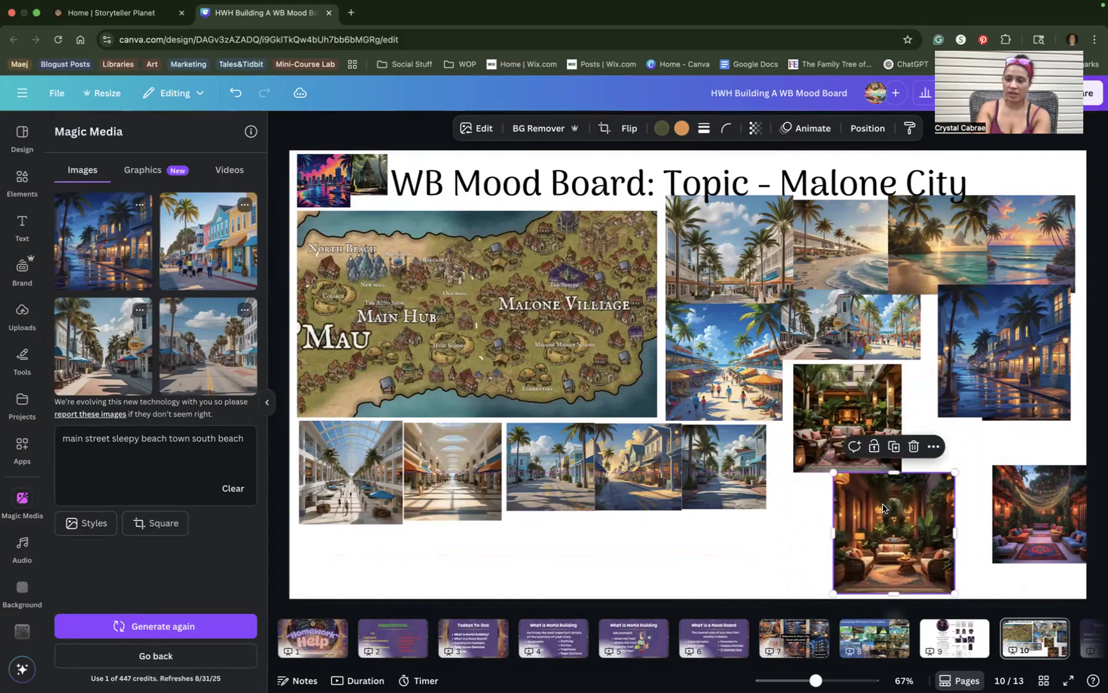
{"action": "left_click_drag", "start_coordinate": [999, 386], "coordinate": [926, 427]}
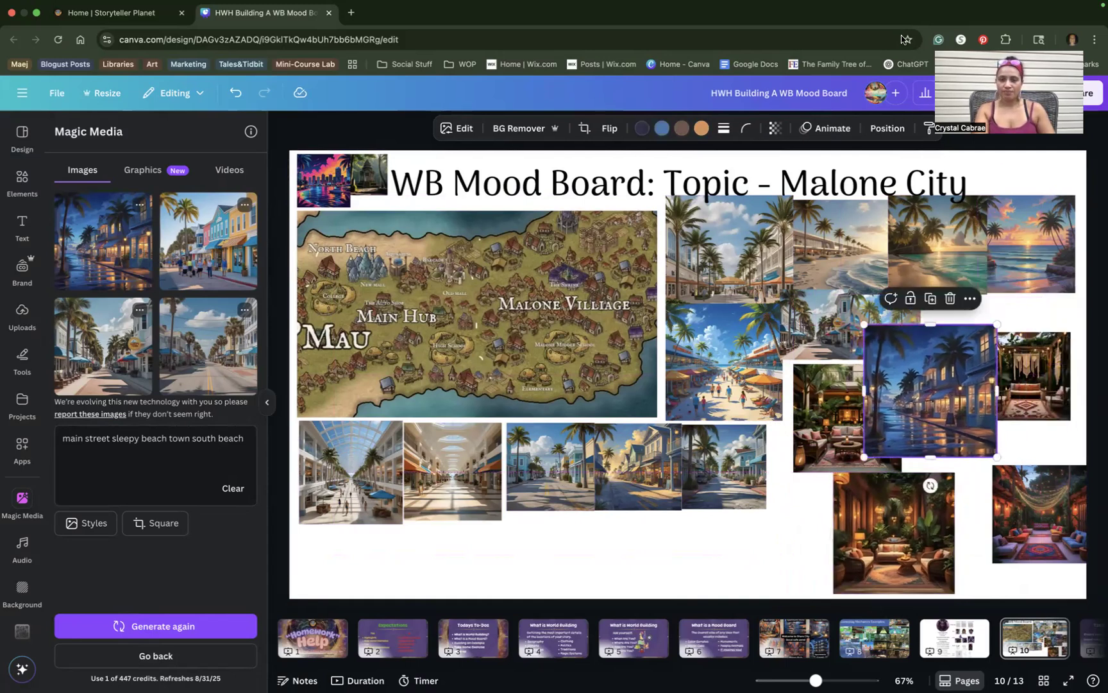
Scroll the page strip and go through page 11 to page 12, the Take Home Exercise list.
{"action": "scroll", "coordinate": [942, 641], "scroll_direction": "right", "scroll_amount": 3}
{"action": "scroll", "coordinate": [943, 643], "scroll_direction": "right", "scroll_amount": 2}
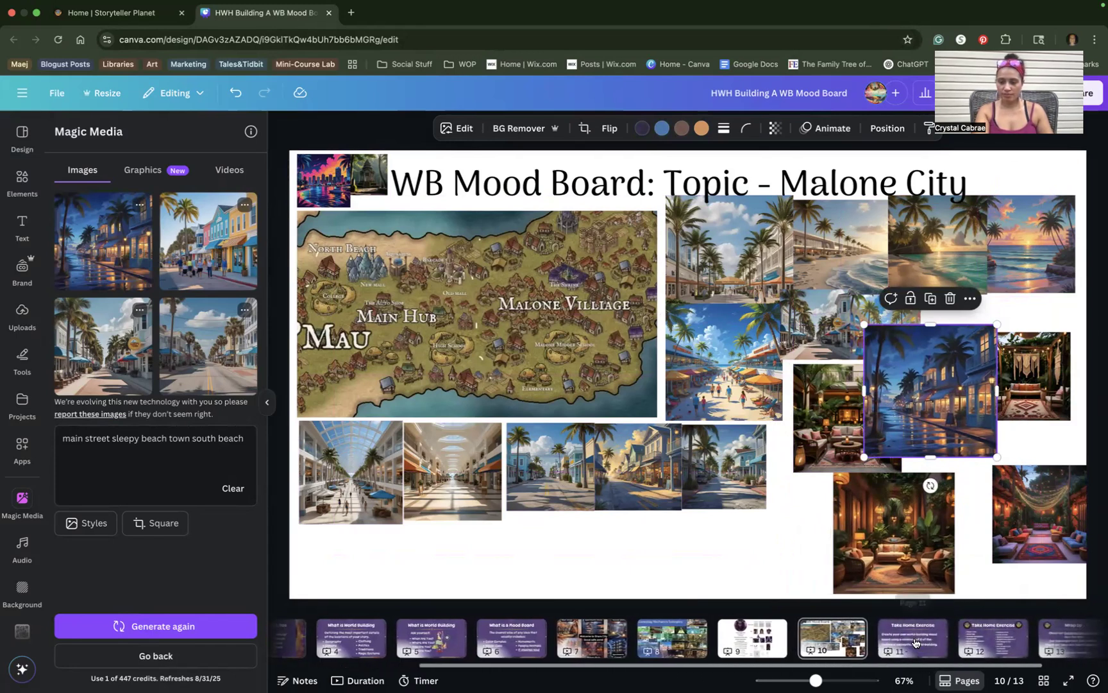
{"action": "left_click", "coordinate": [916, 641]}
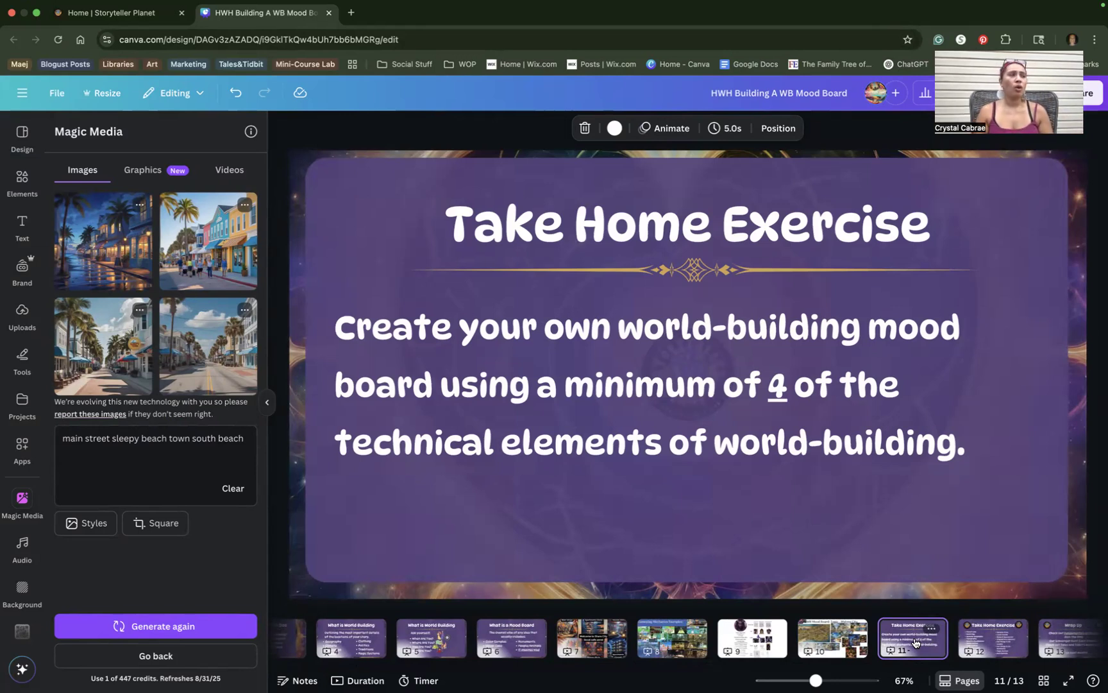
{"action": "left_click", "coordinate": [989, 629]}
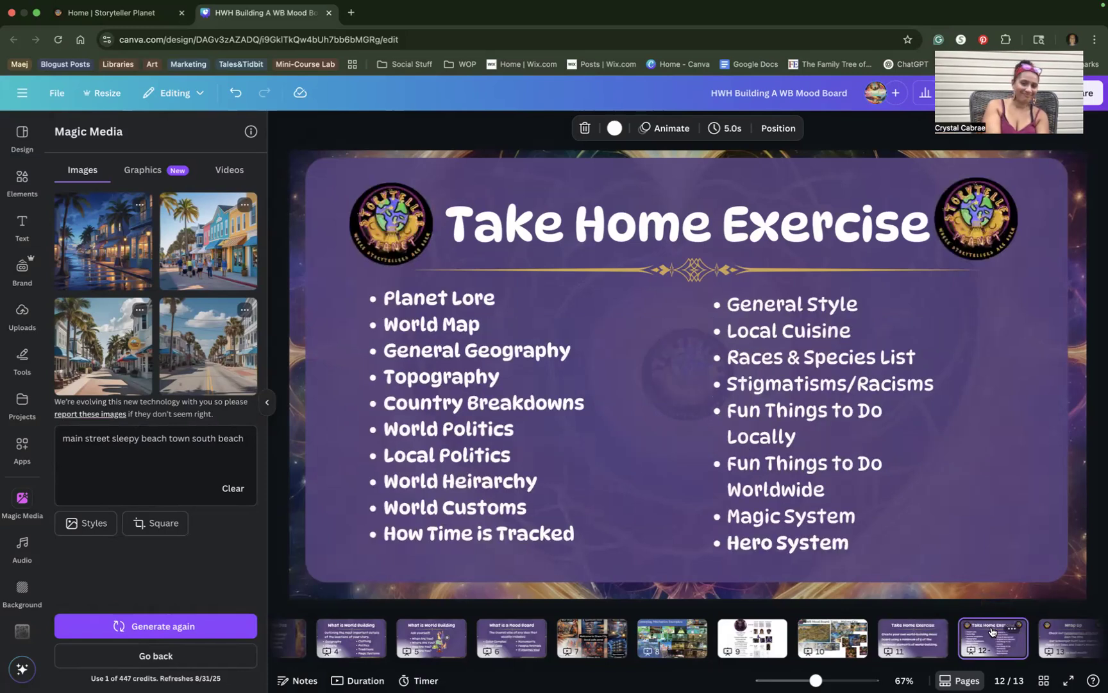